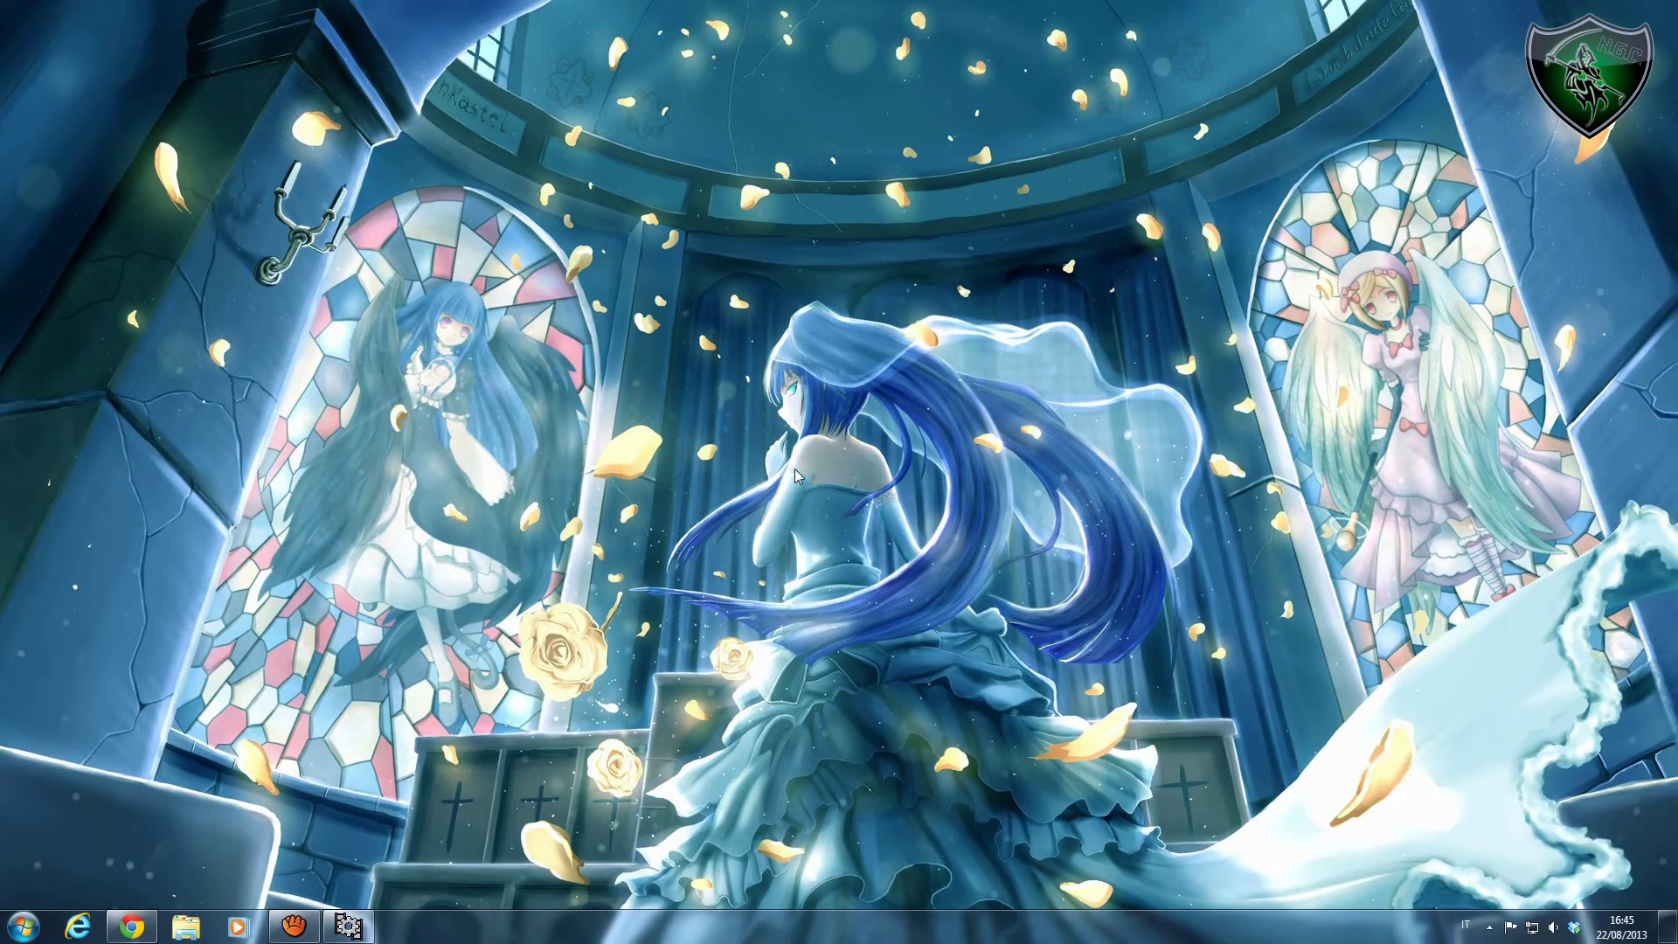
Restore VirtualDub and enter Capture AVI mode to show the LifeCam Studio live preview
click(360, 933)
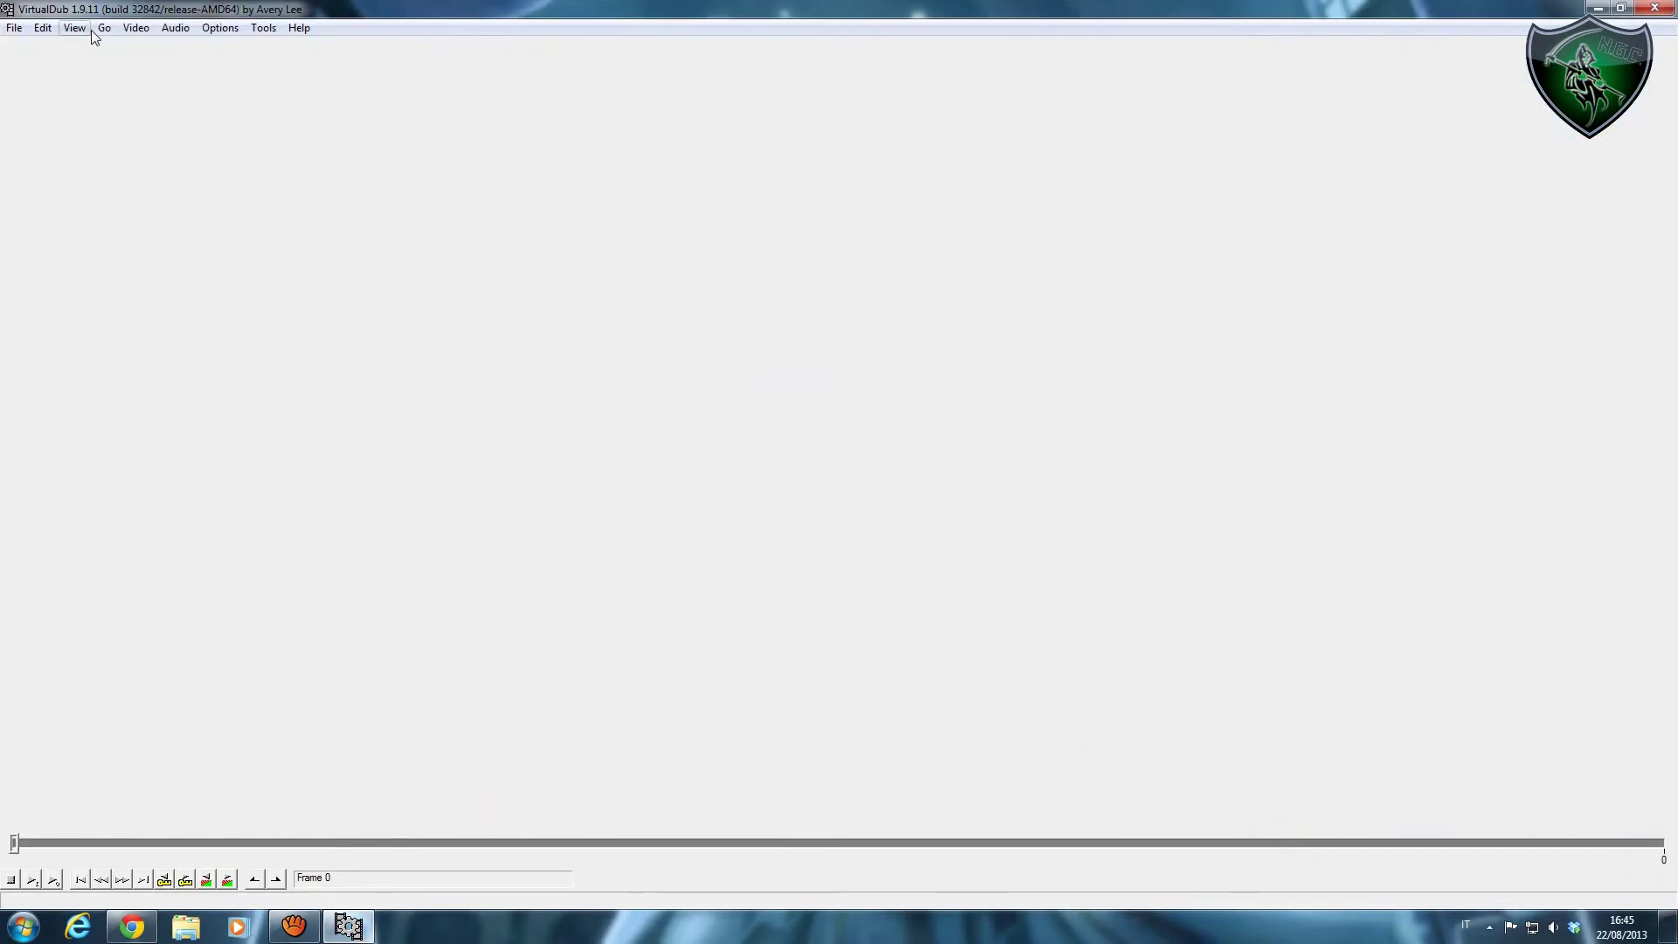
click(16, 28)
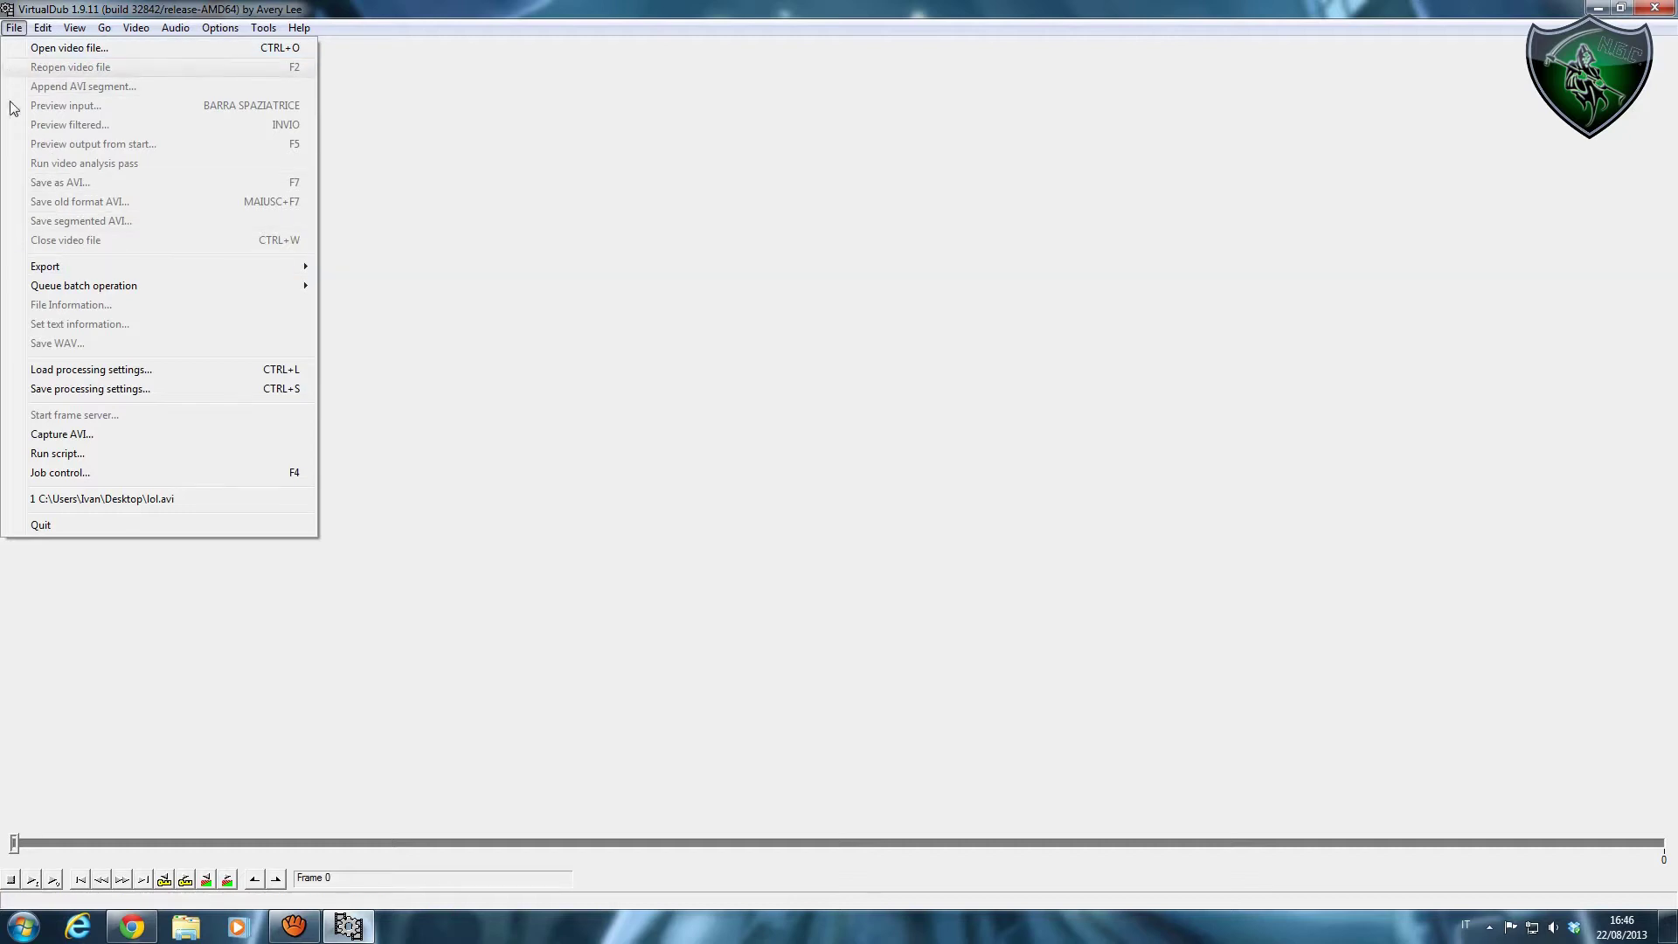
click(99, 443)
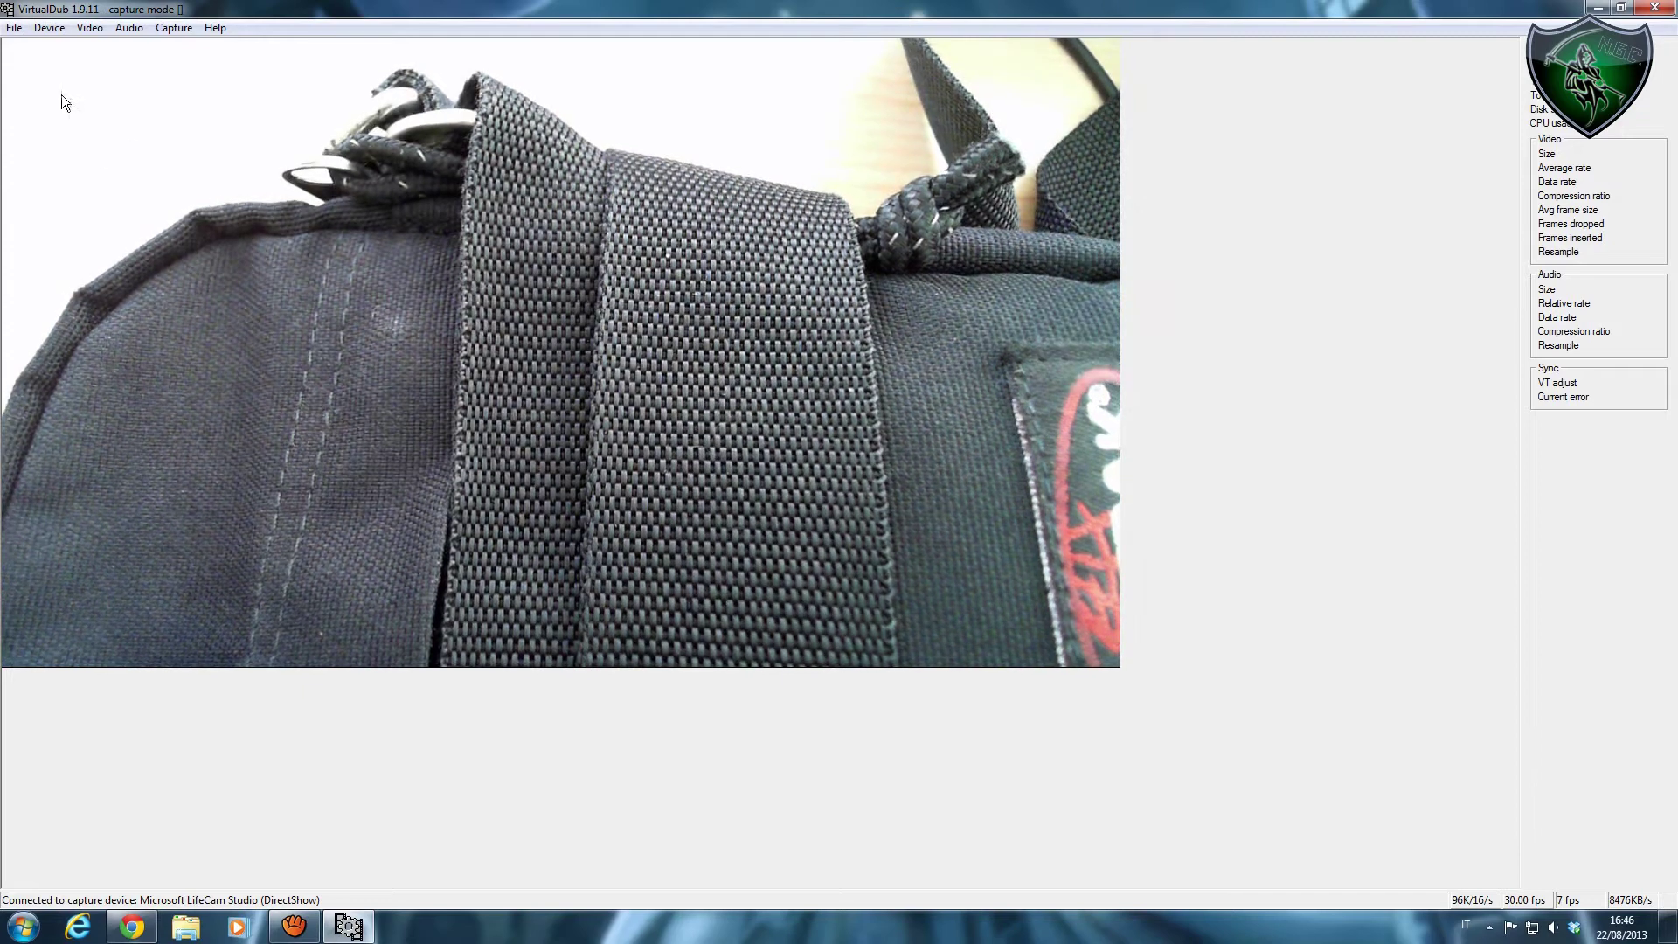
Open the Video Capture pin properties to view MJPG, 1280 x 720 at 30.000 fps
click(89, 27)
click(122, 261)
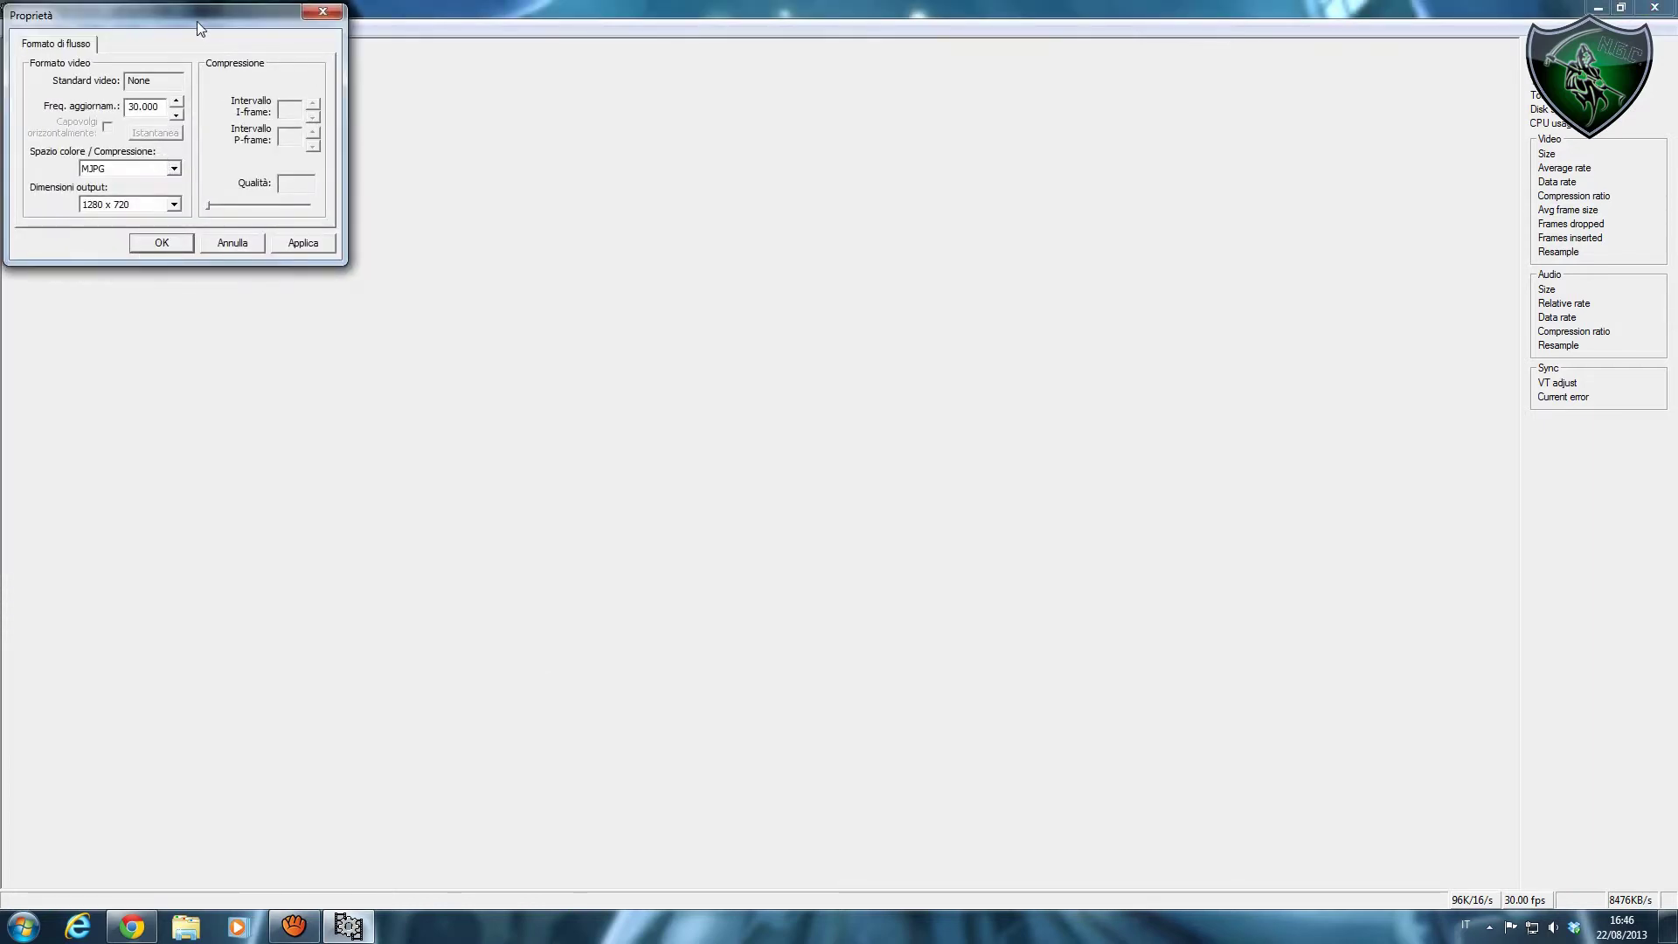
drag(196, 21, 377, 150)
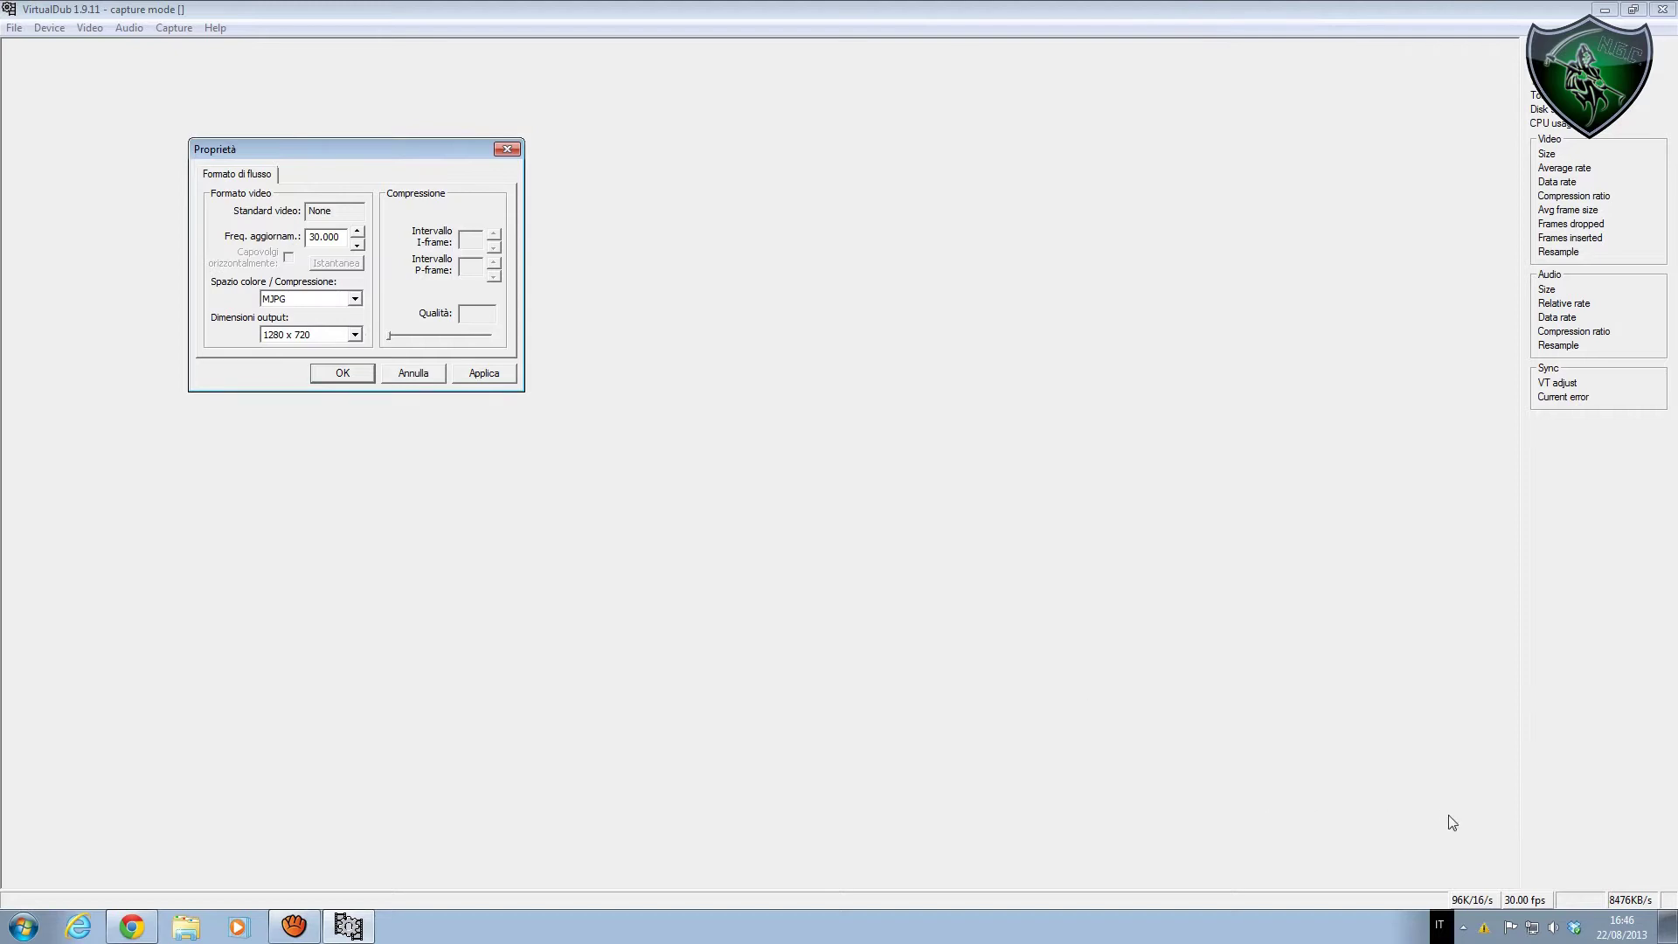
Cancel the pin dialog, then review the capture filter's video and camera settings without changes
click(411, 375)
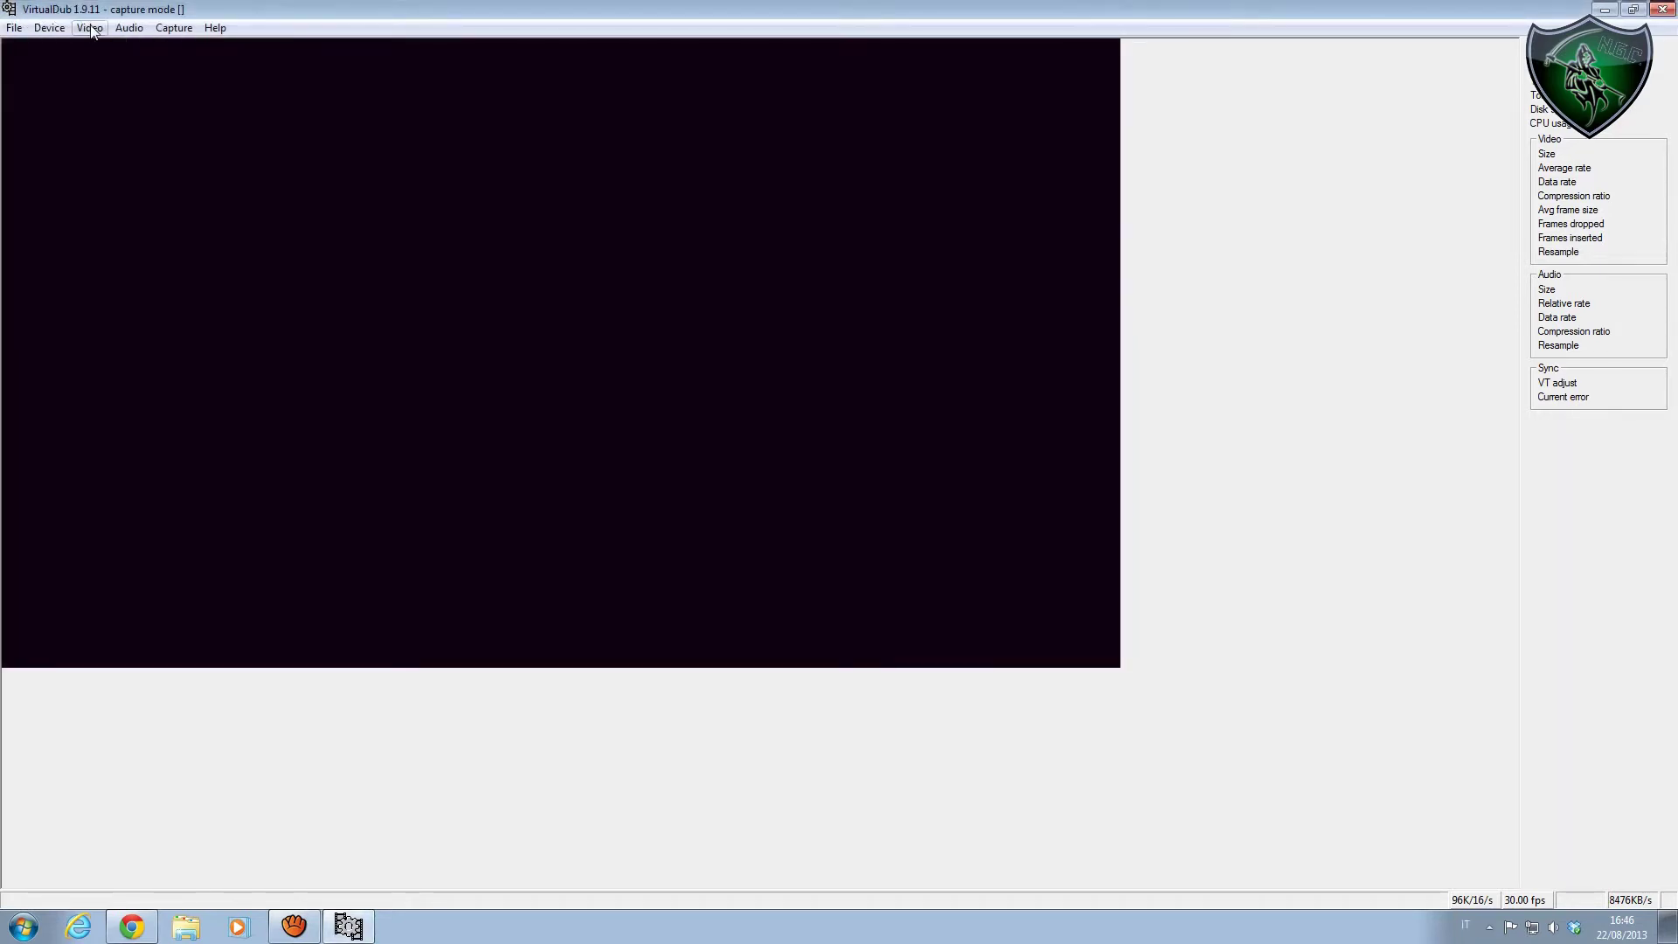
click(91, 24)
click(87, 290)
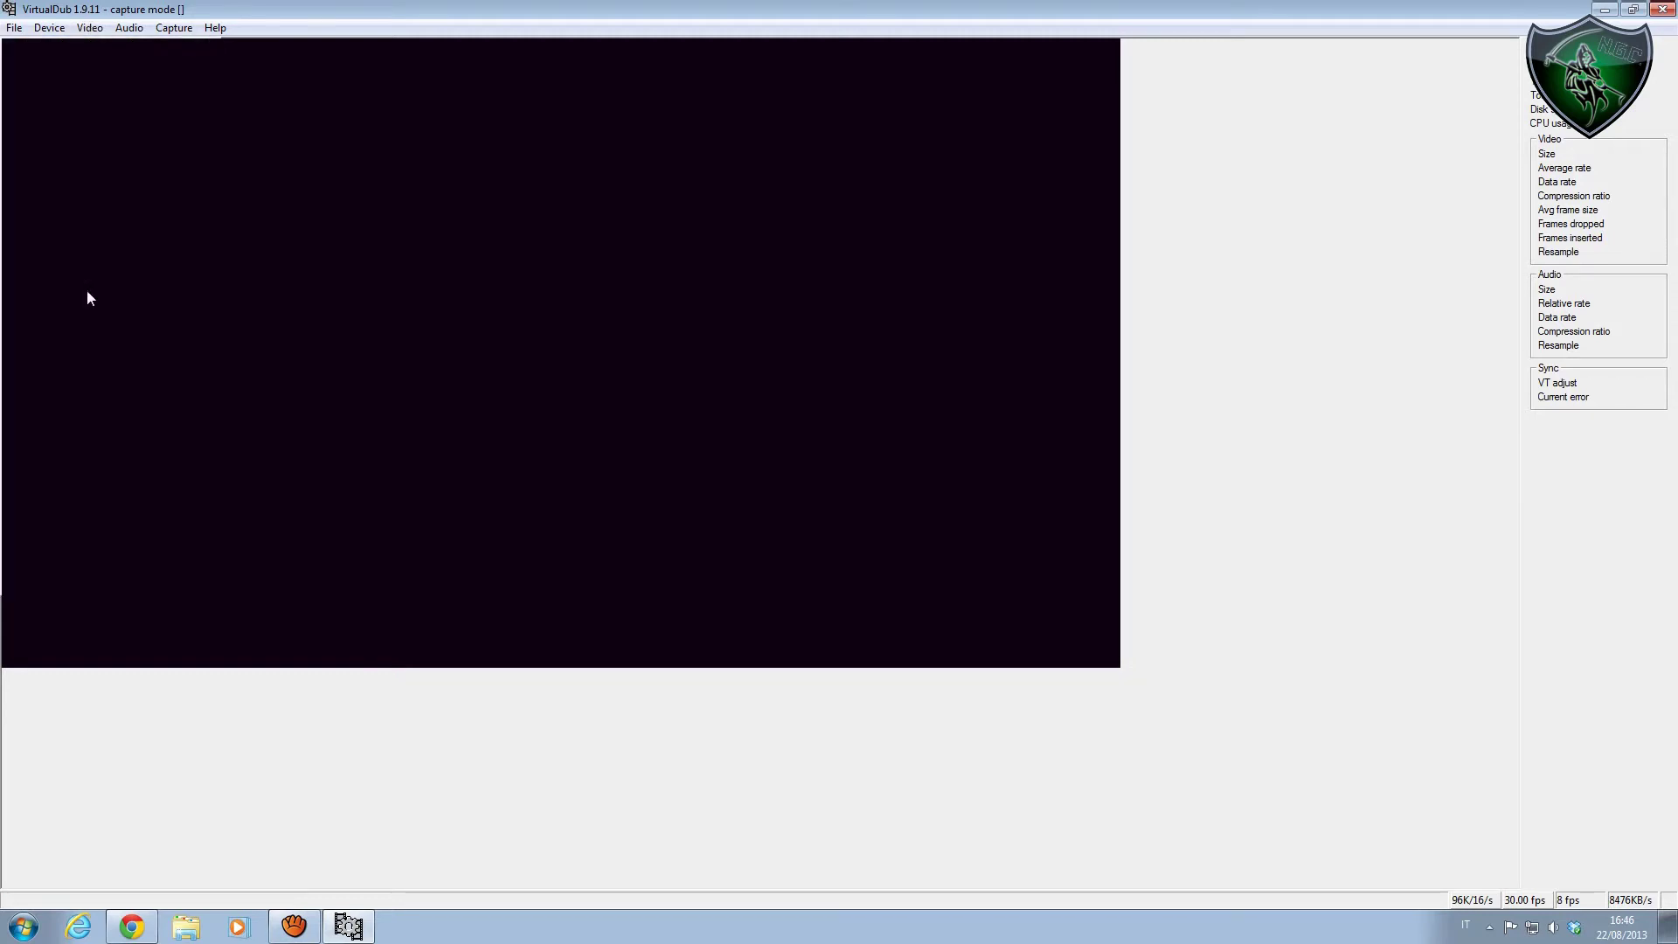
click(187, 46)
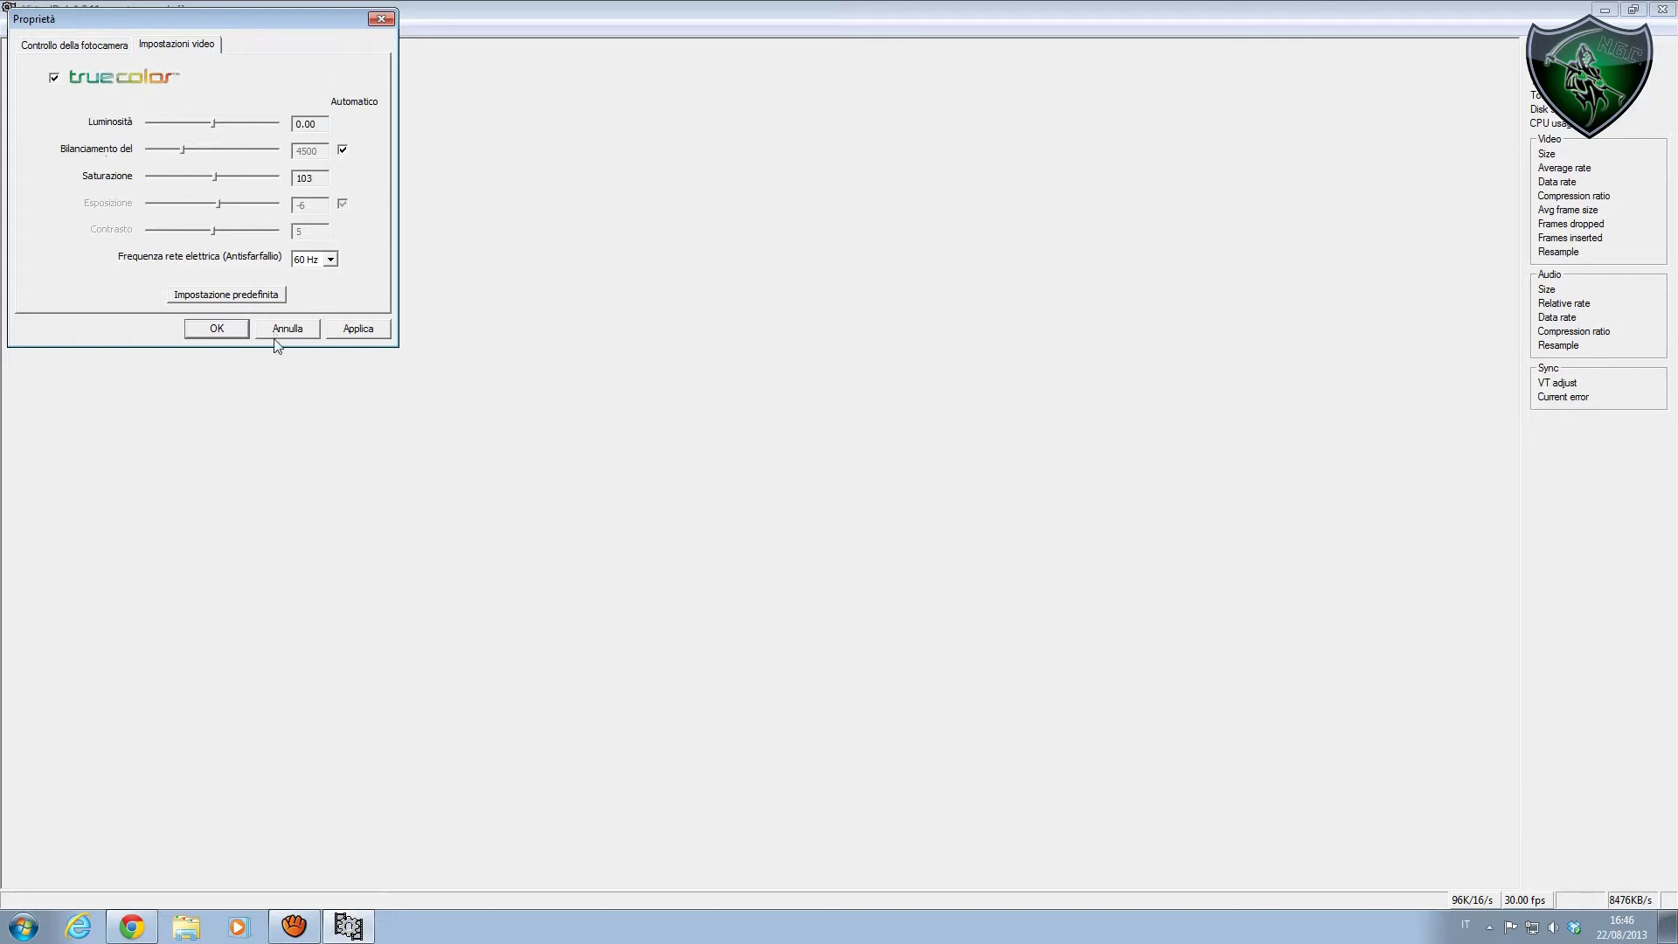
click(87, 46)
click(194, 48)
click(279, 329)
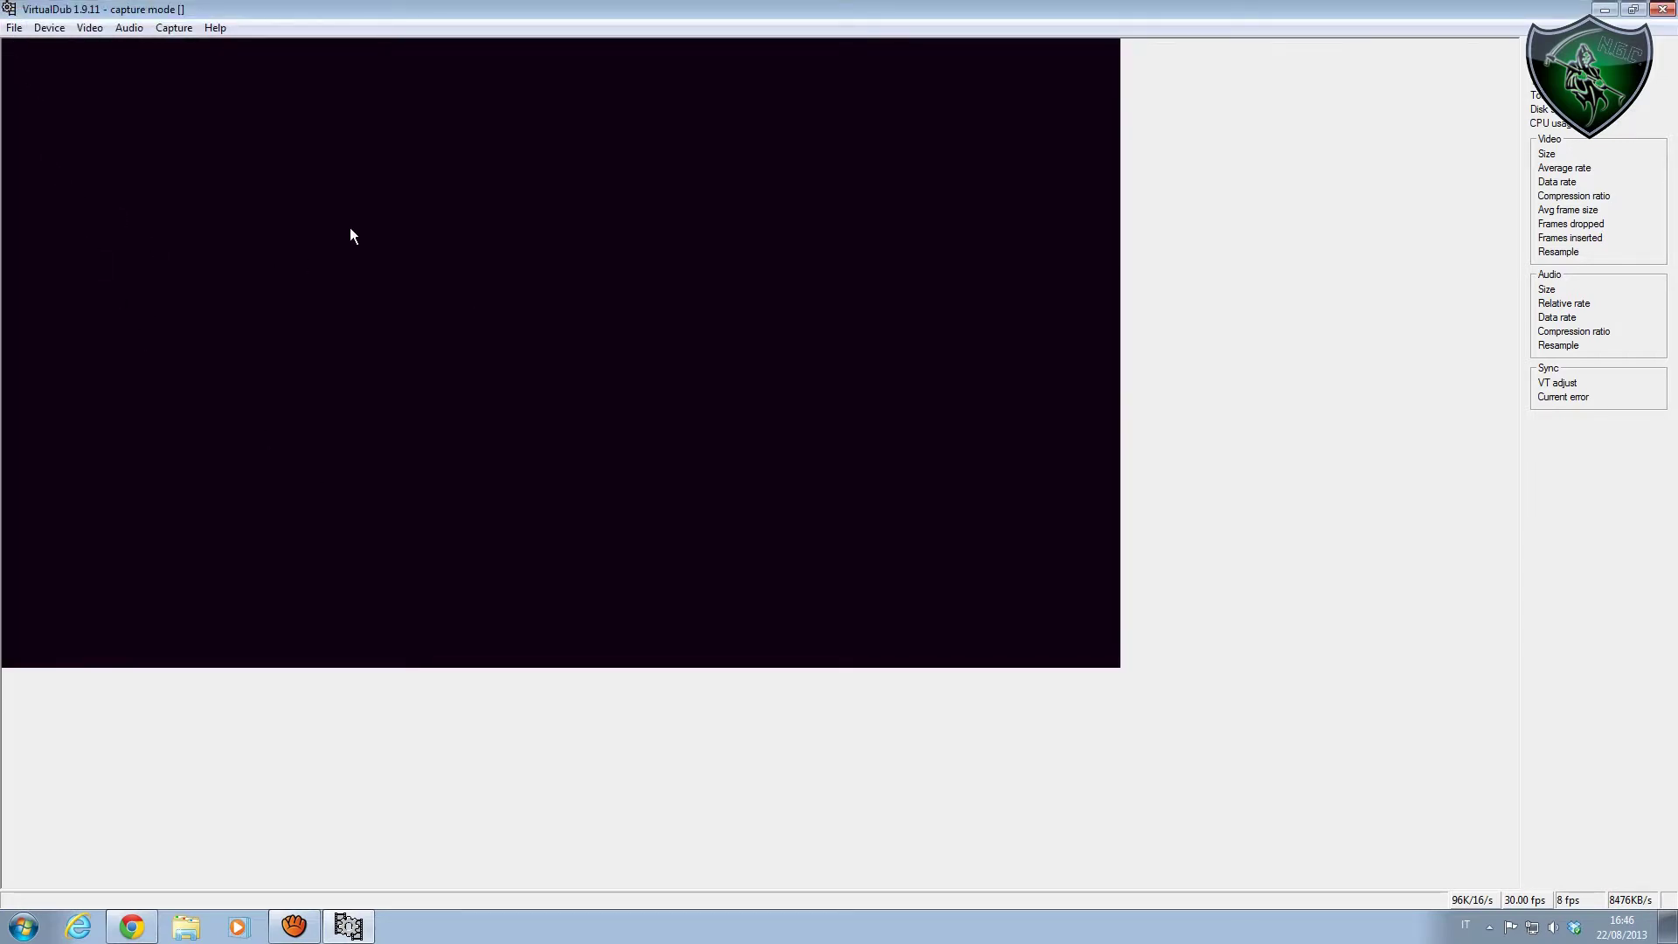
Set the capture file to gnjgkofof.avi in the Tutorial folder on Elements (F:)
click(18, 33)
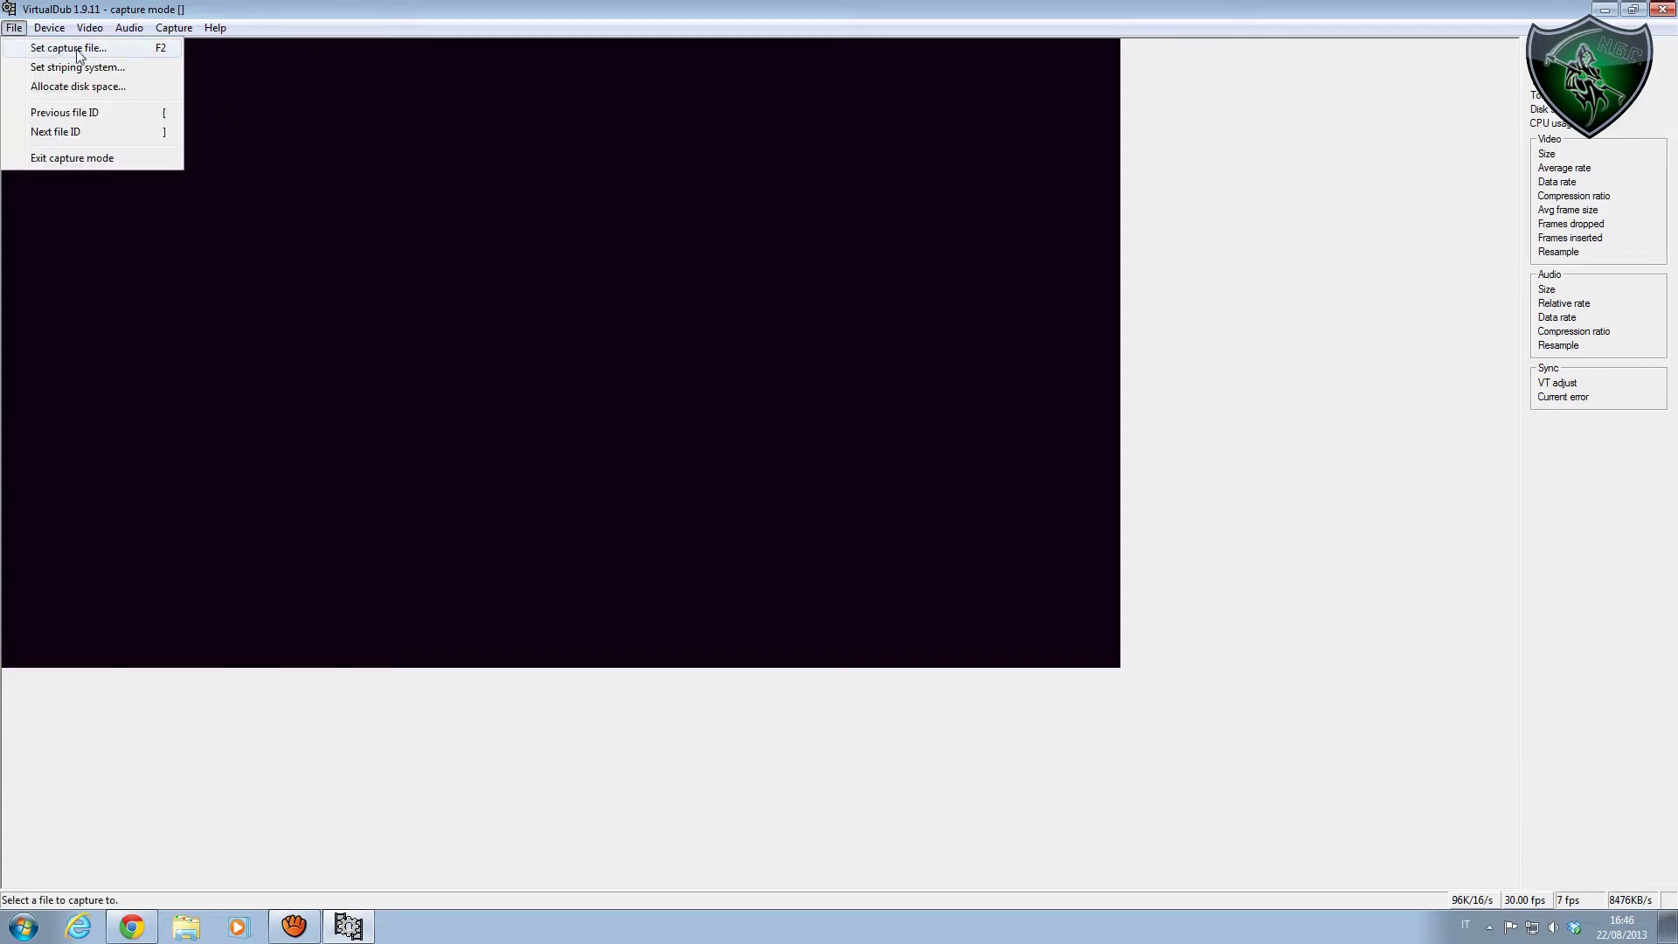
click(121, 58)
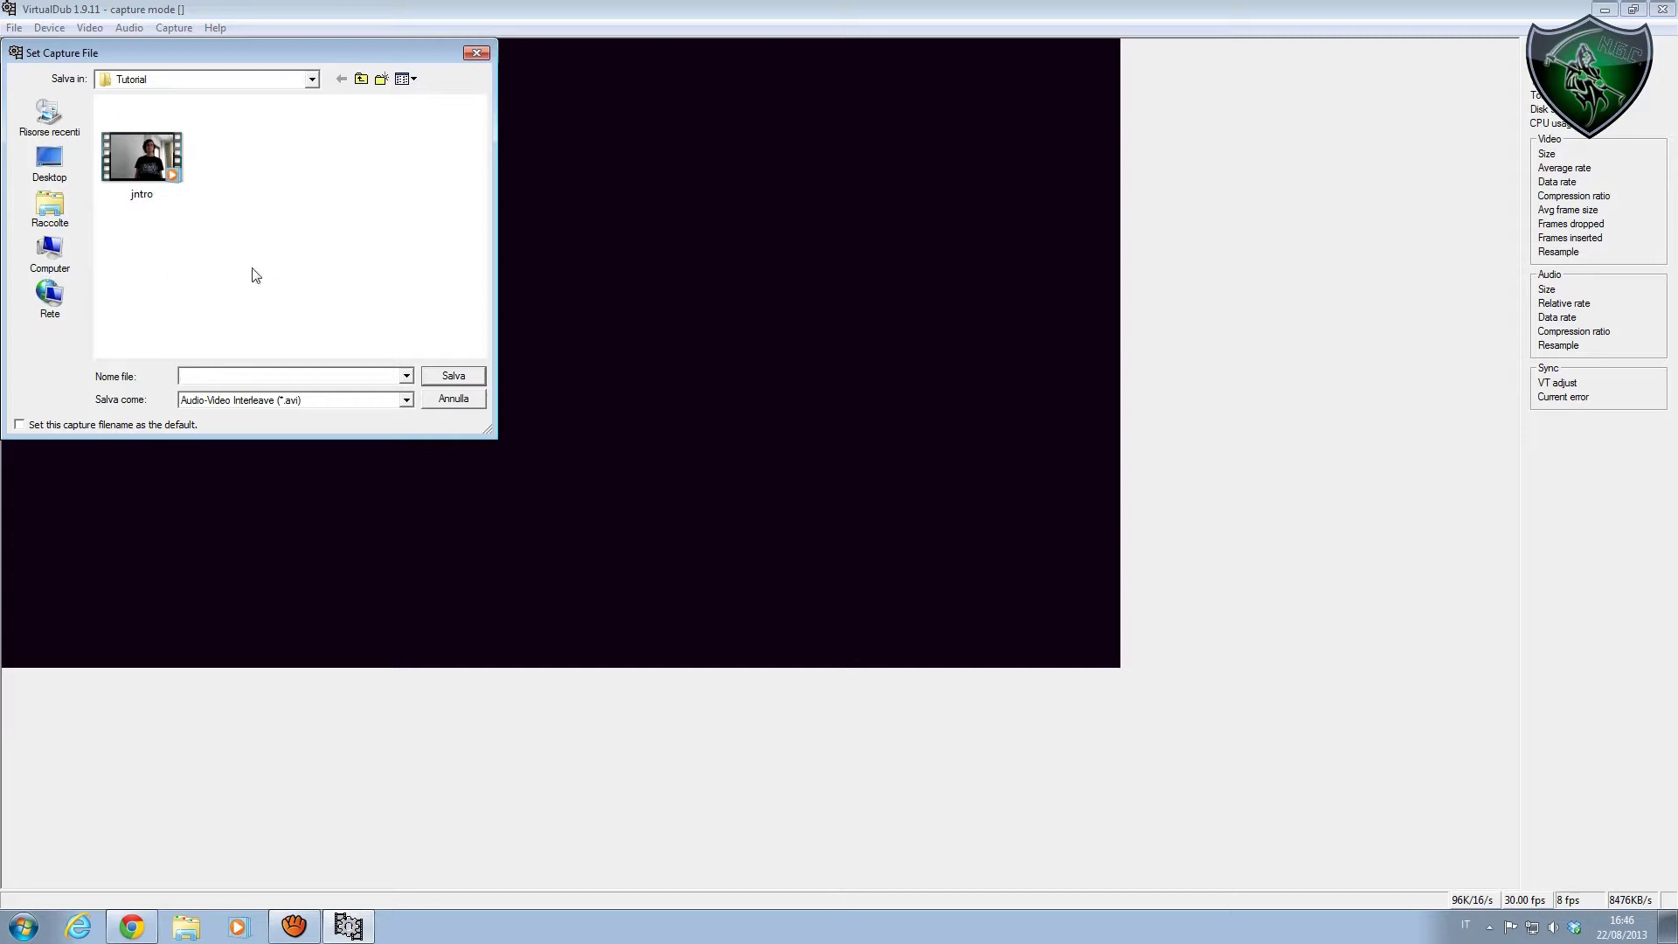
click(49, 157)
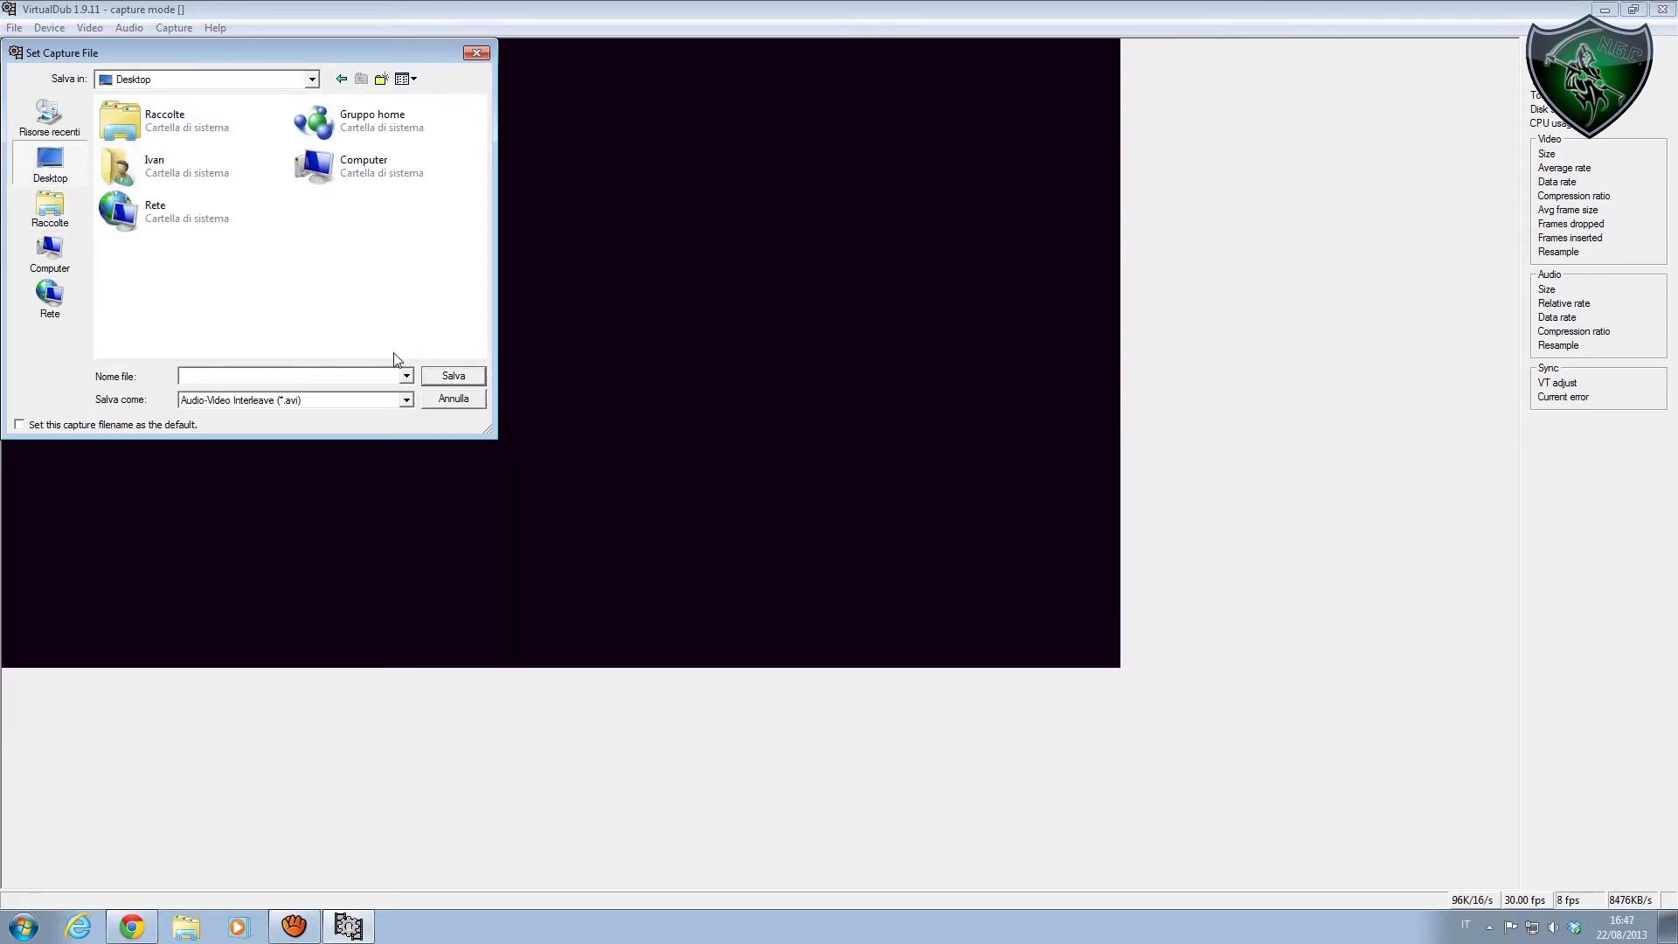
click(60, 248)
double_click(166, 217)
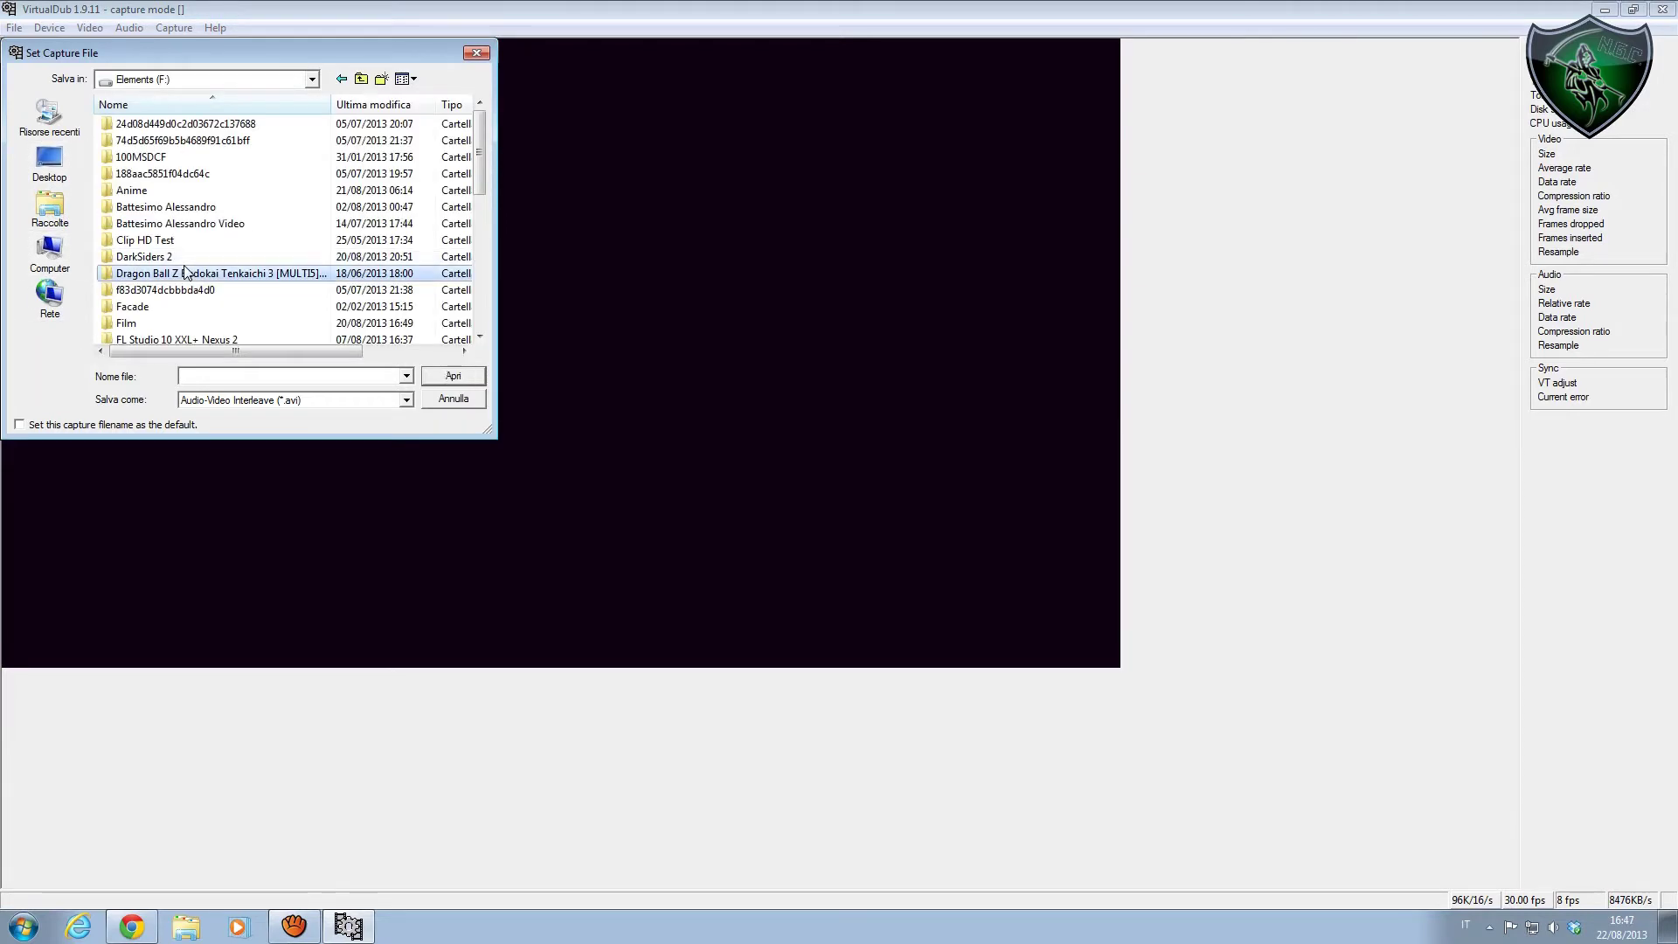
scroll(186, 272, down, 5)
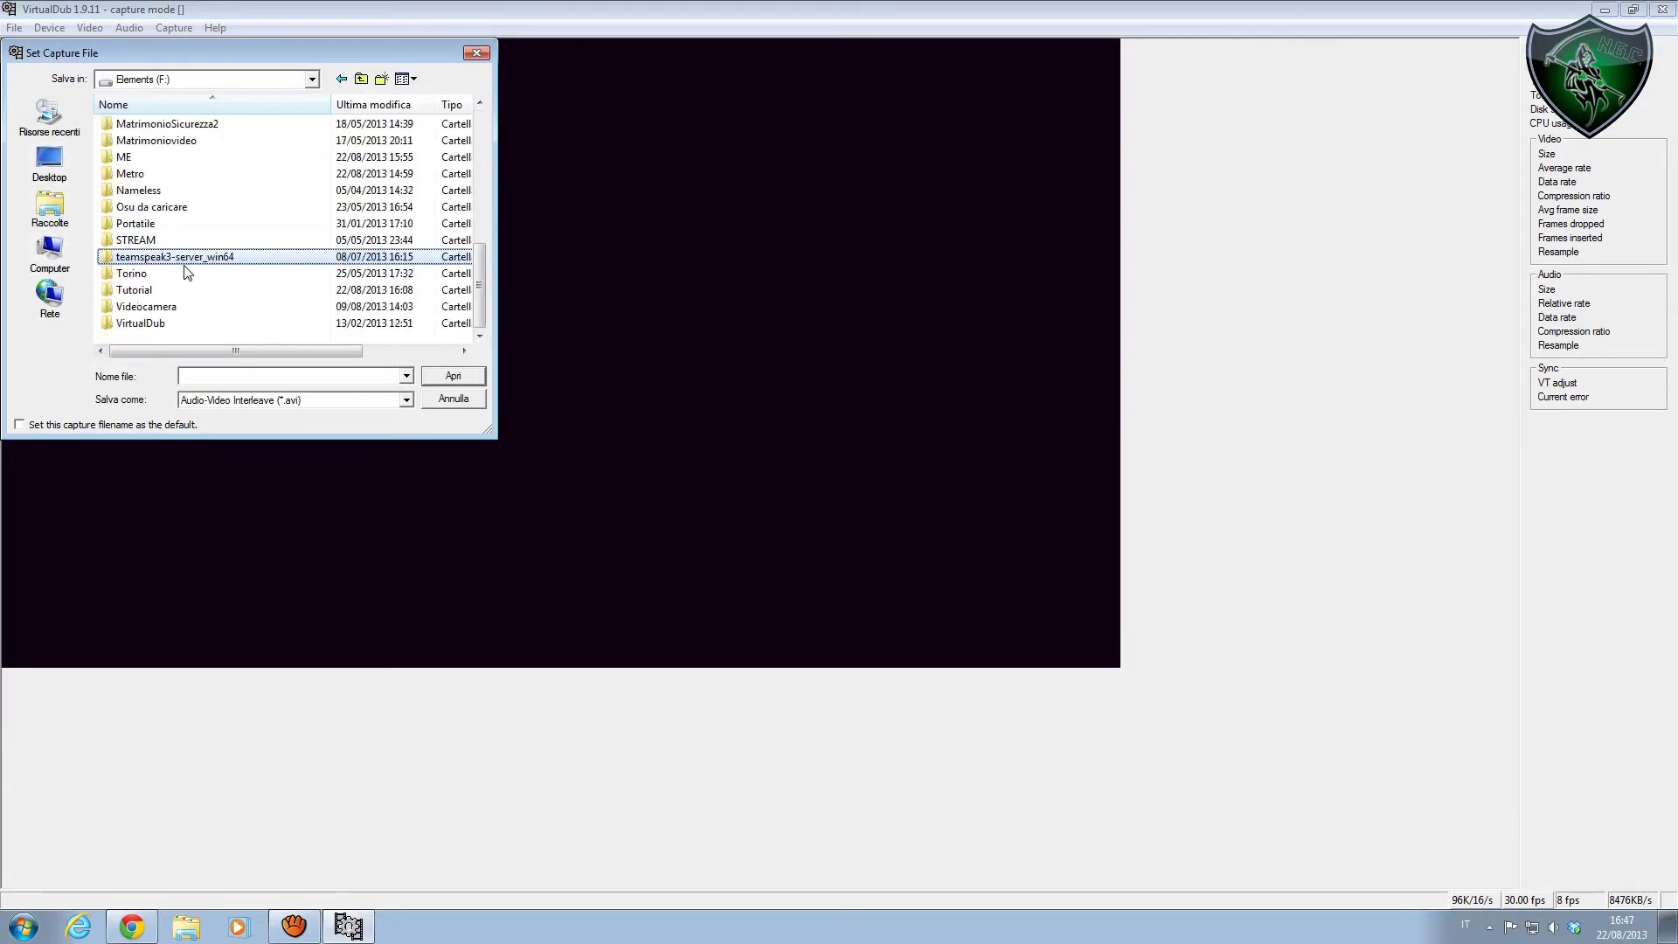
double_click(140, 290)
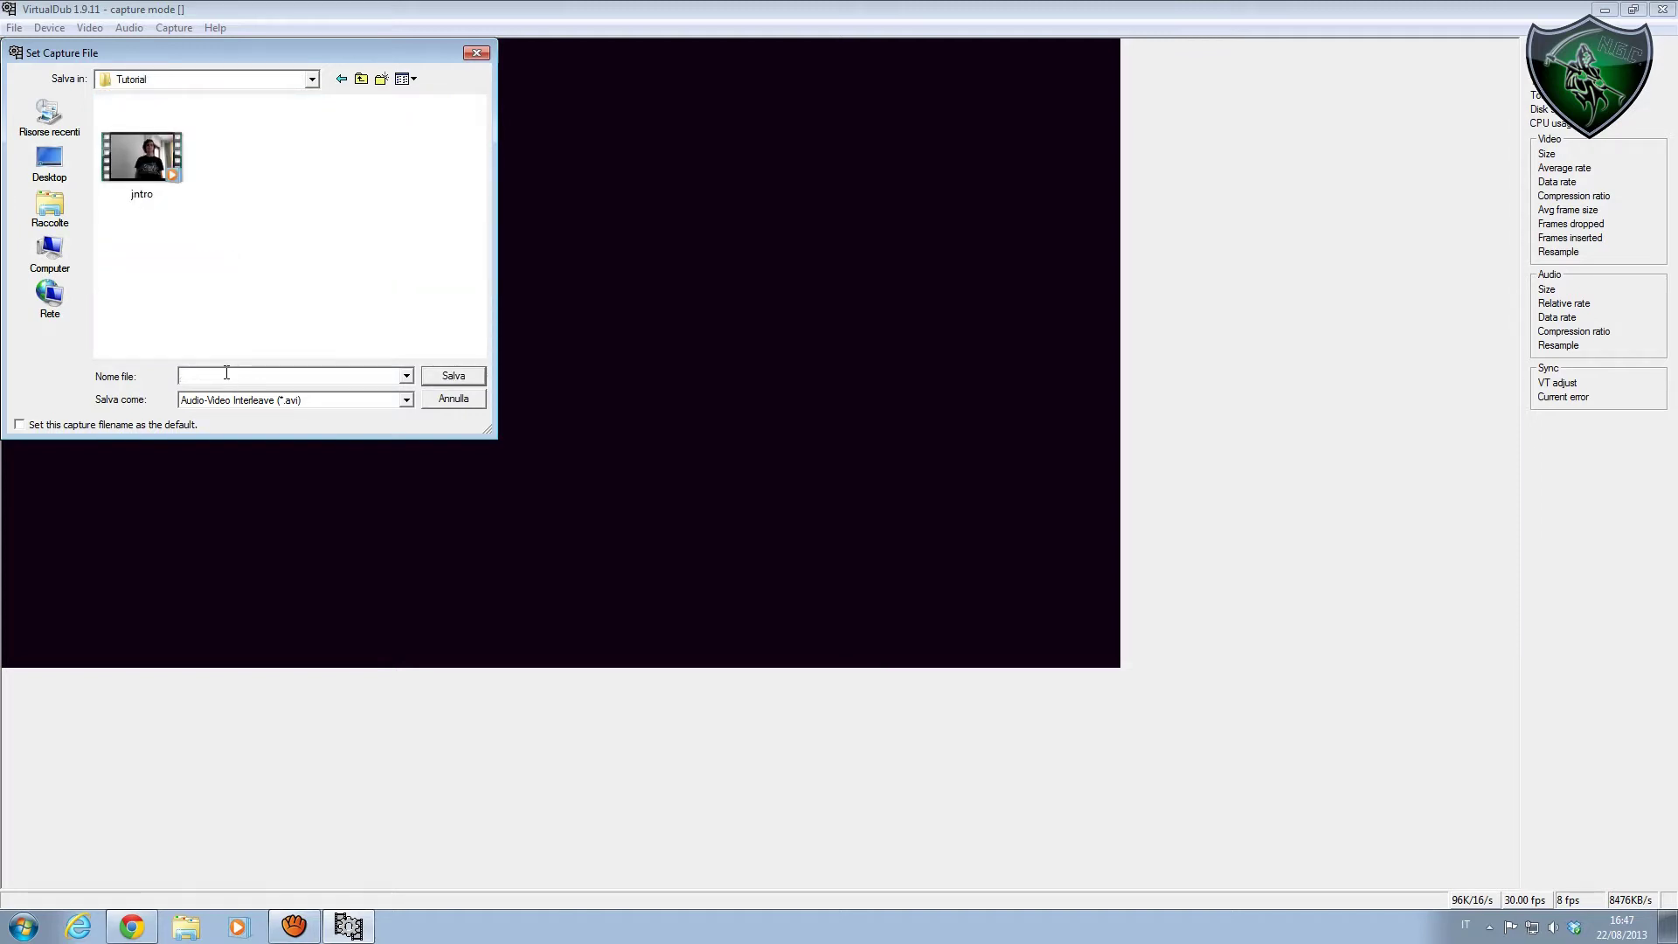
text(gnjgkofof)
key(ctrl+a)
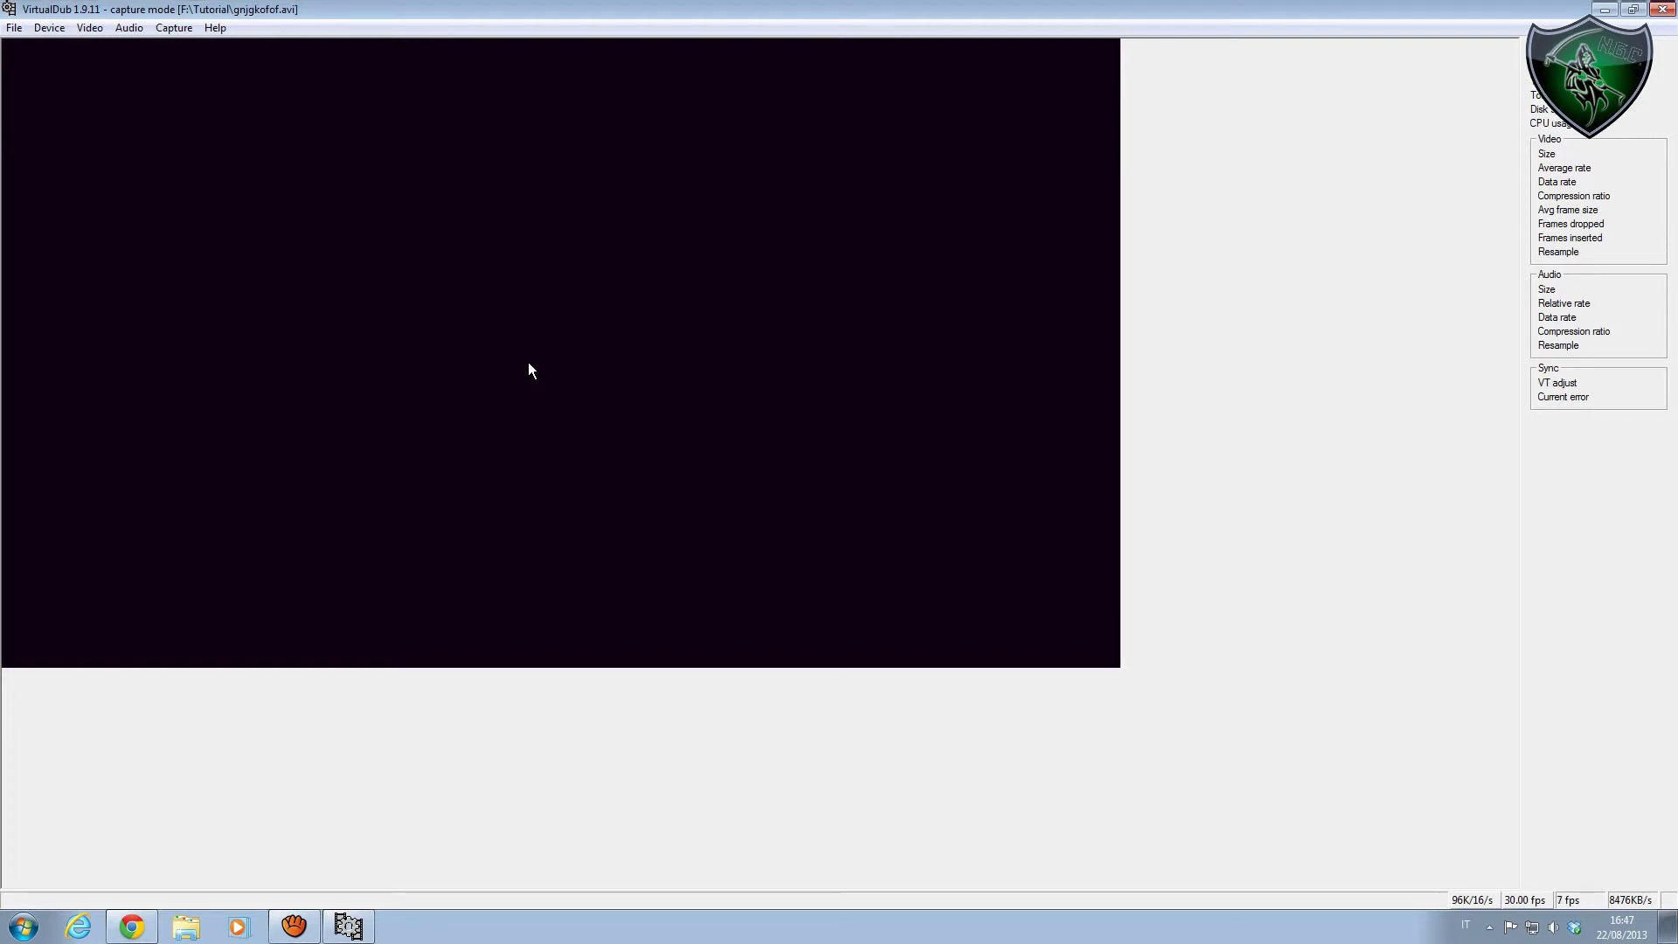
Record about 73 seconds (544 frames) of webcam video, then close VirtualDub
key(F5)
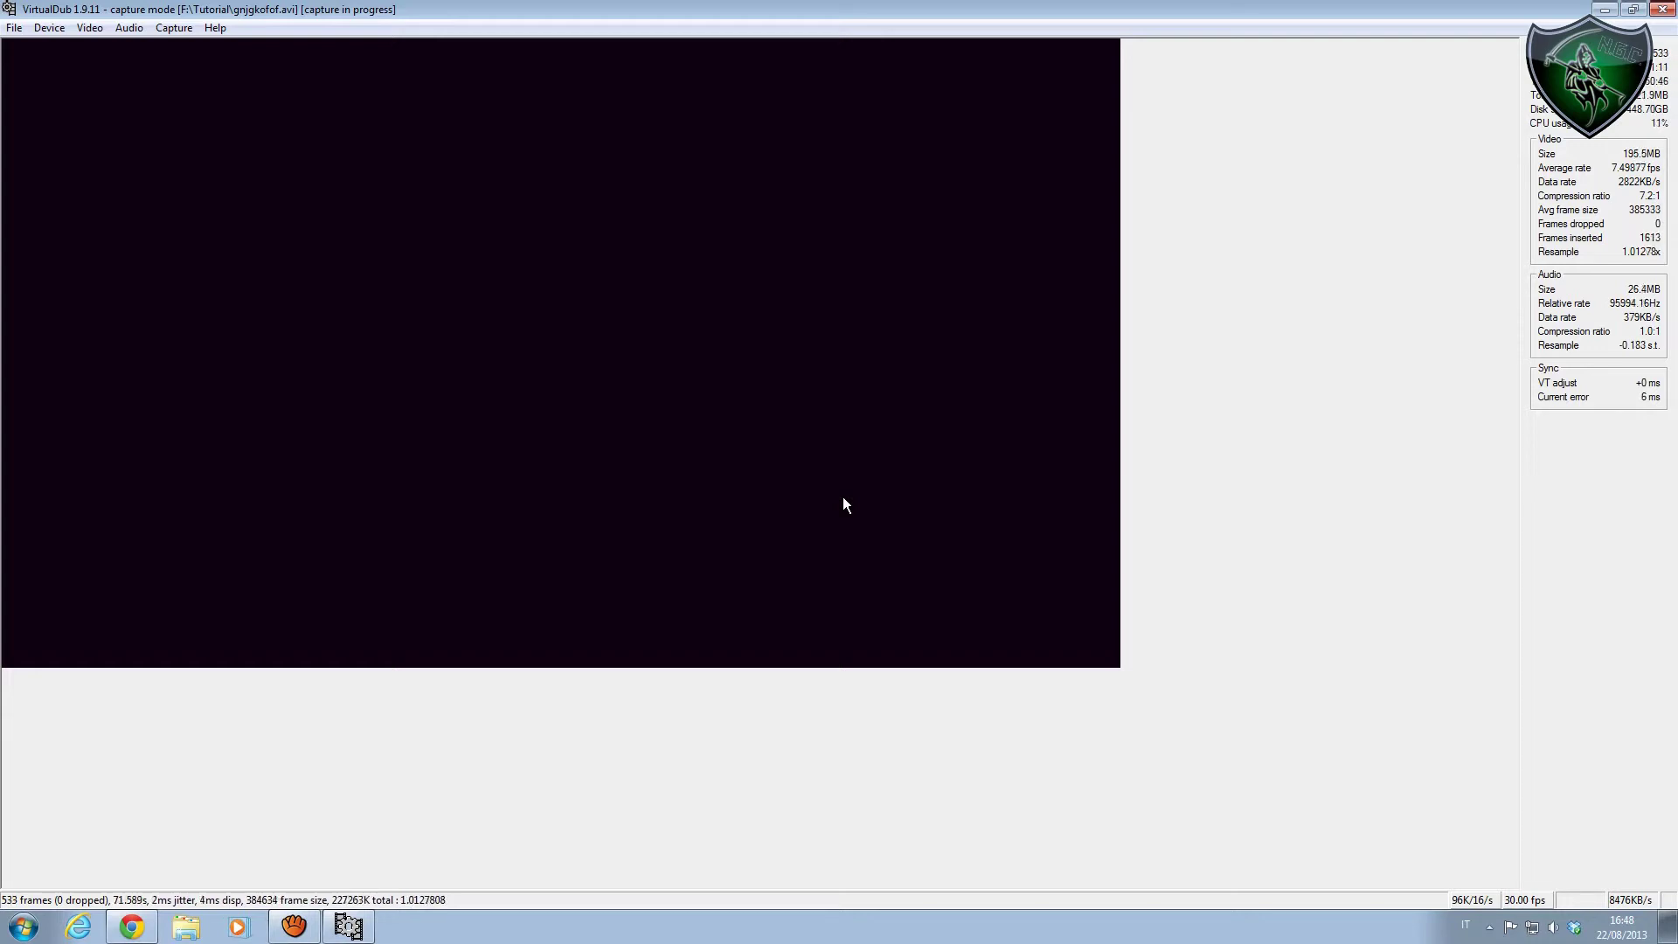
key(Escape)
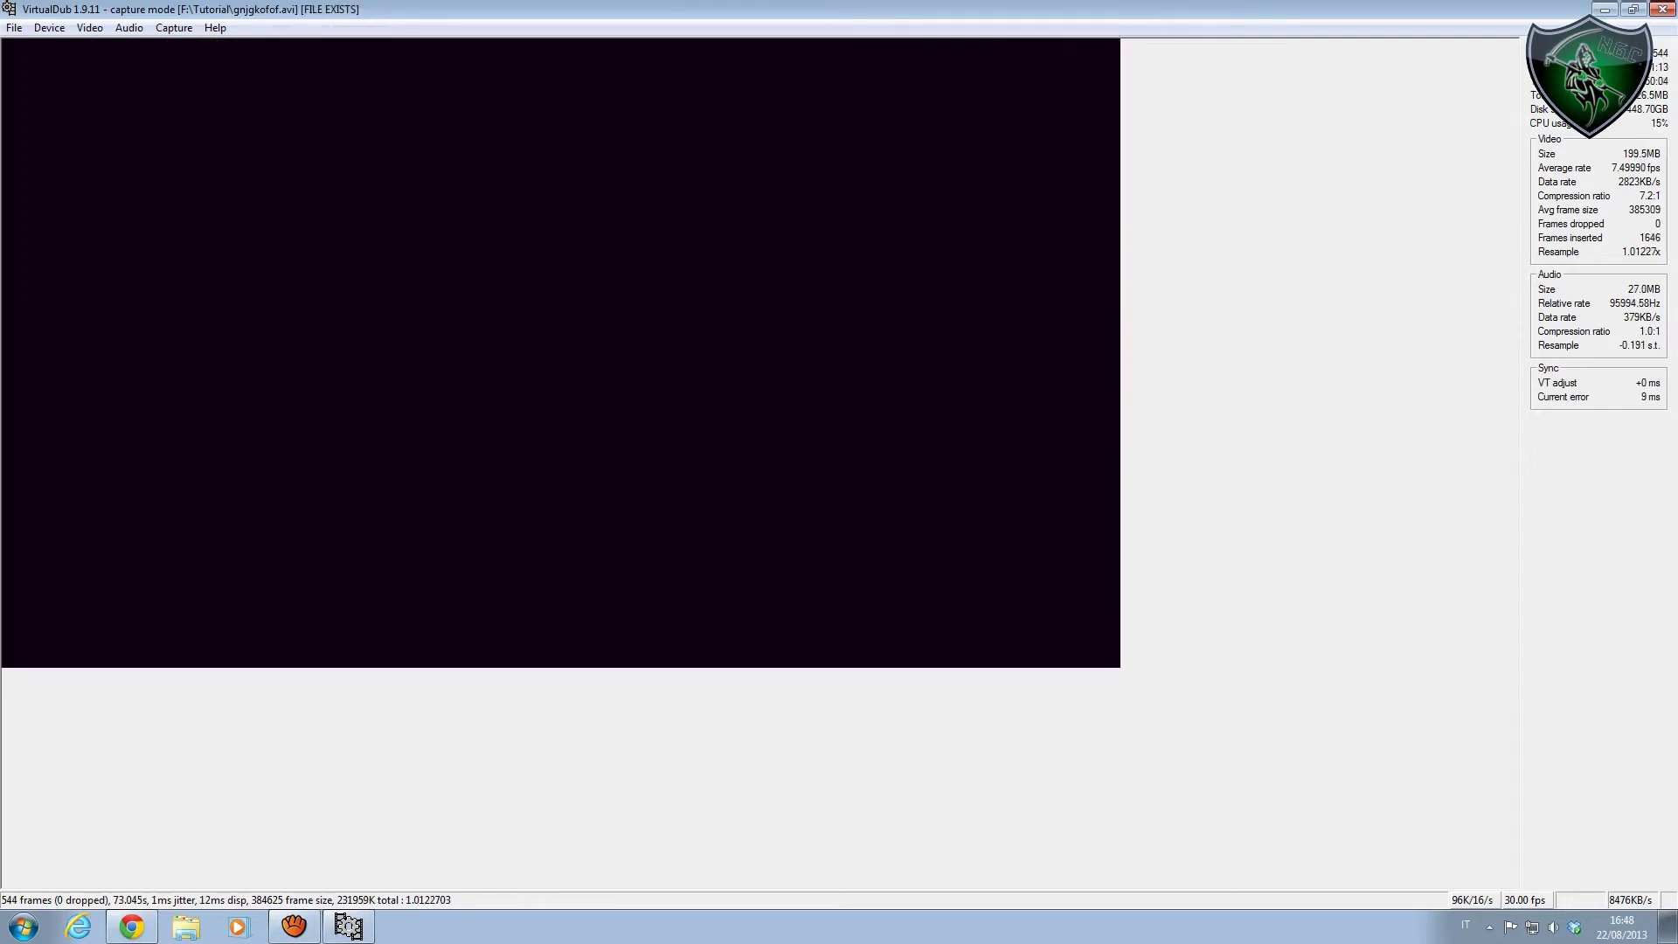
click(1664, 13)
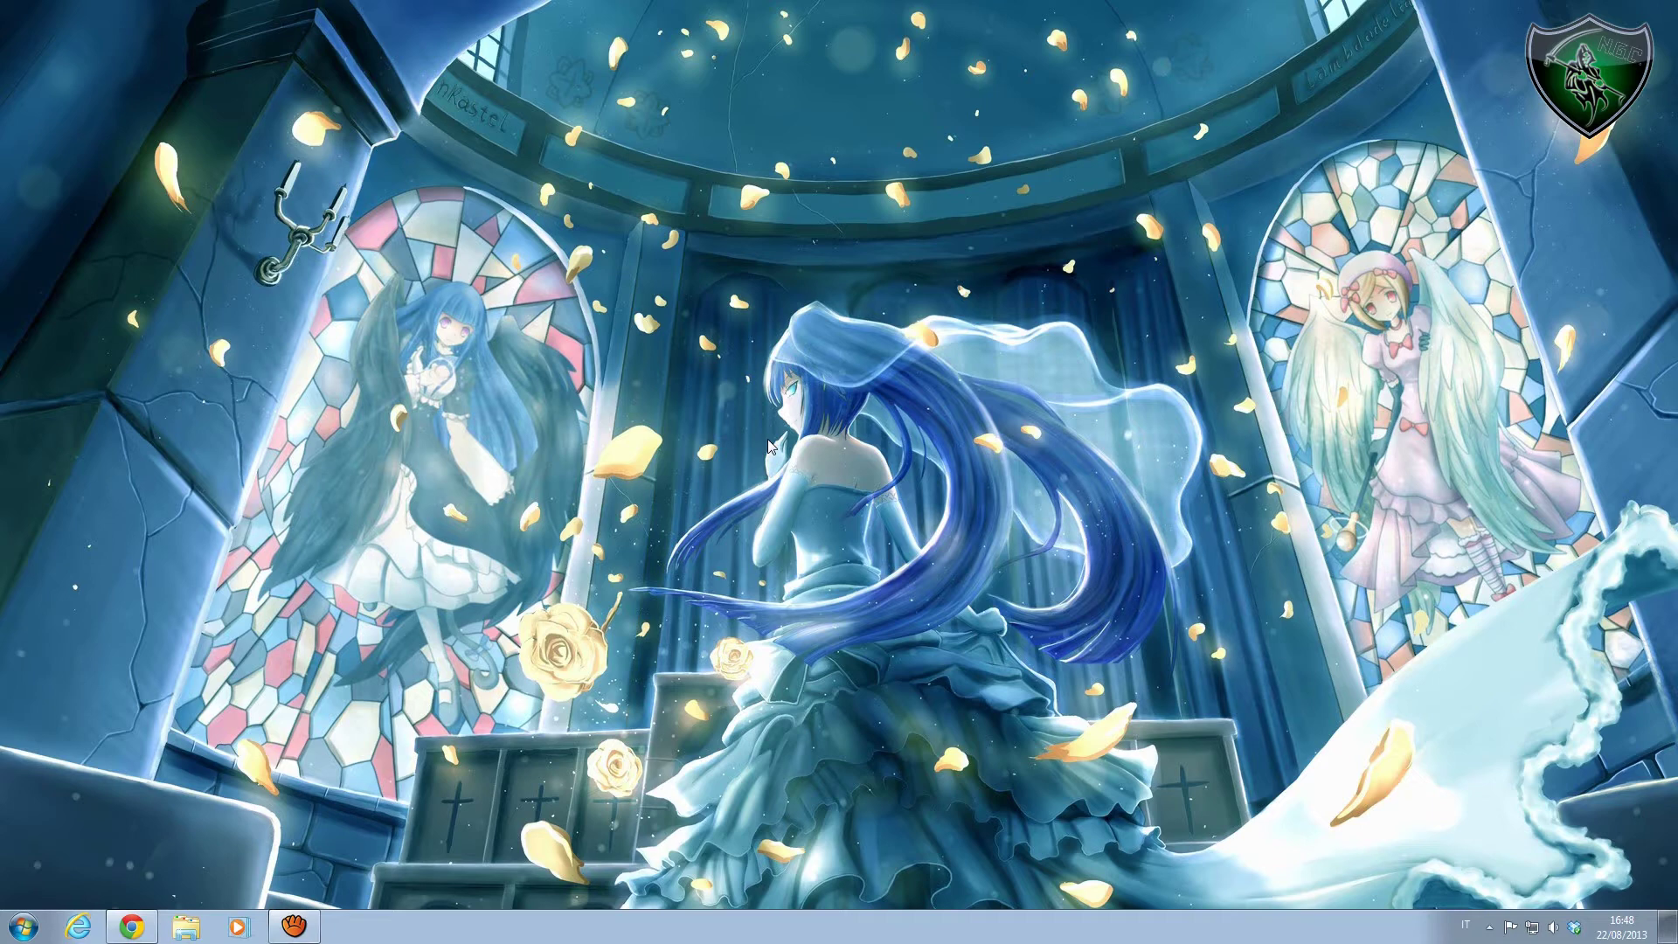
Launch Vegas Pro 12.0 by searching 'vegas' in the Start menu
key(super)
text(vegas)
key(Return)
Launch Fraps from a Start menu search
key(super)
text(paint)
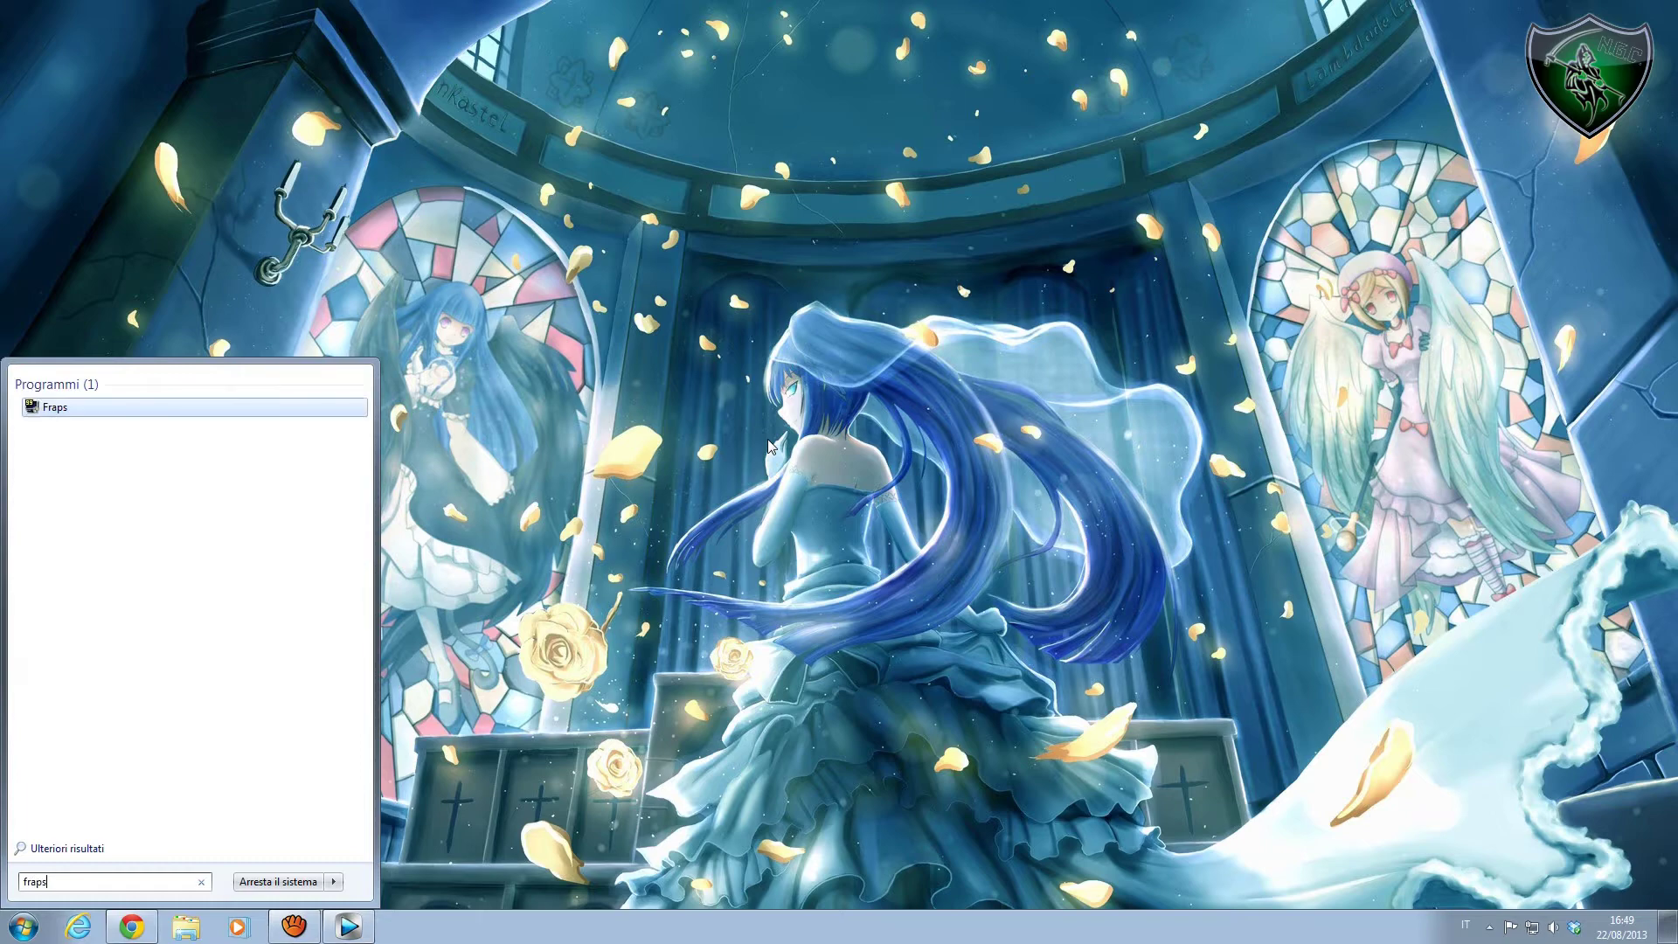
key(Return)
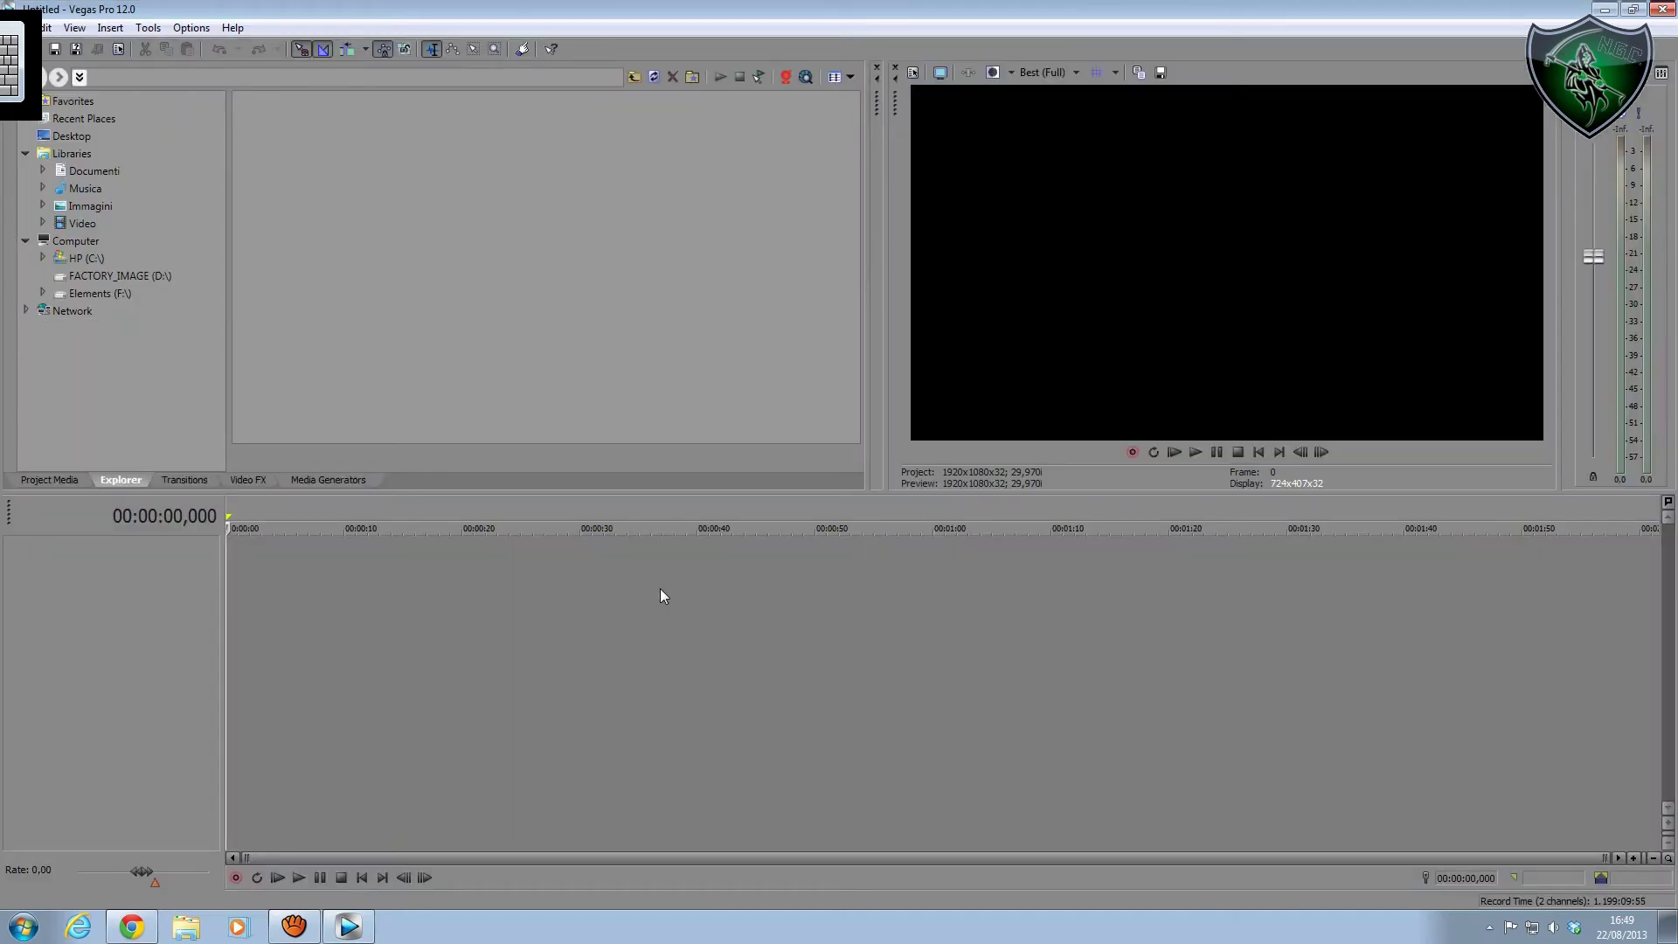
Minimize Vegas Pro and set Fraps movie capture to 30 fps full size
click(1606, 10)
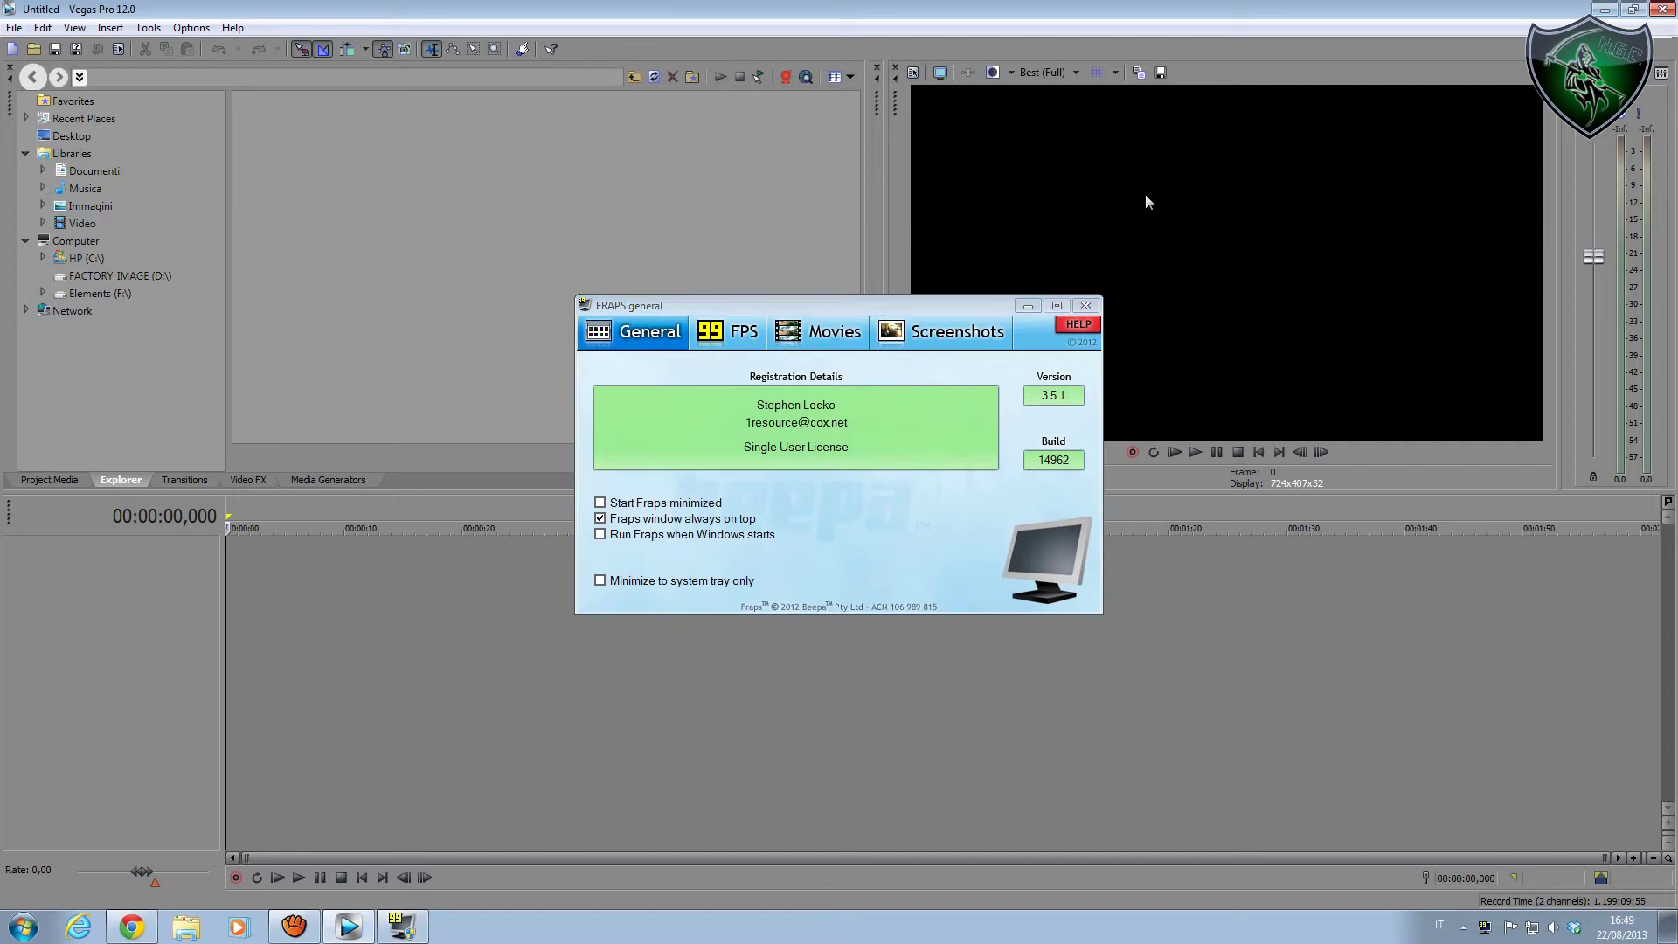
click(830, 331)
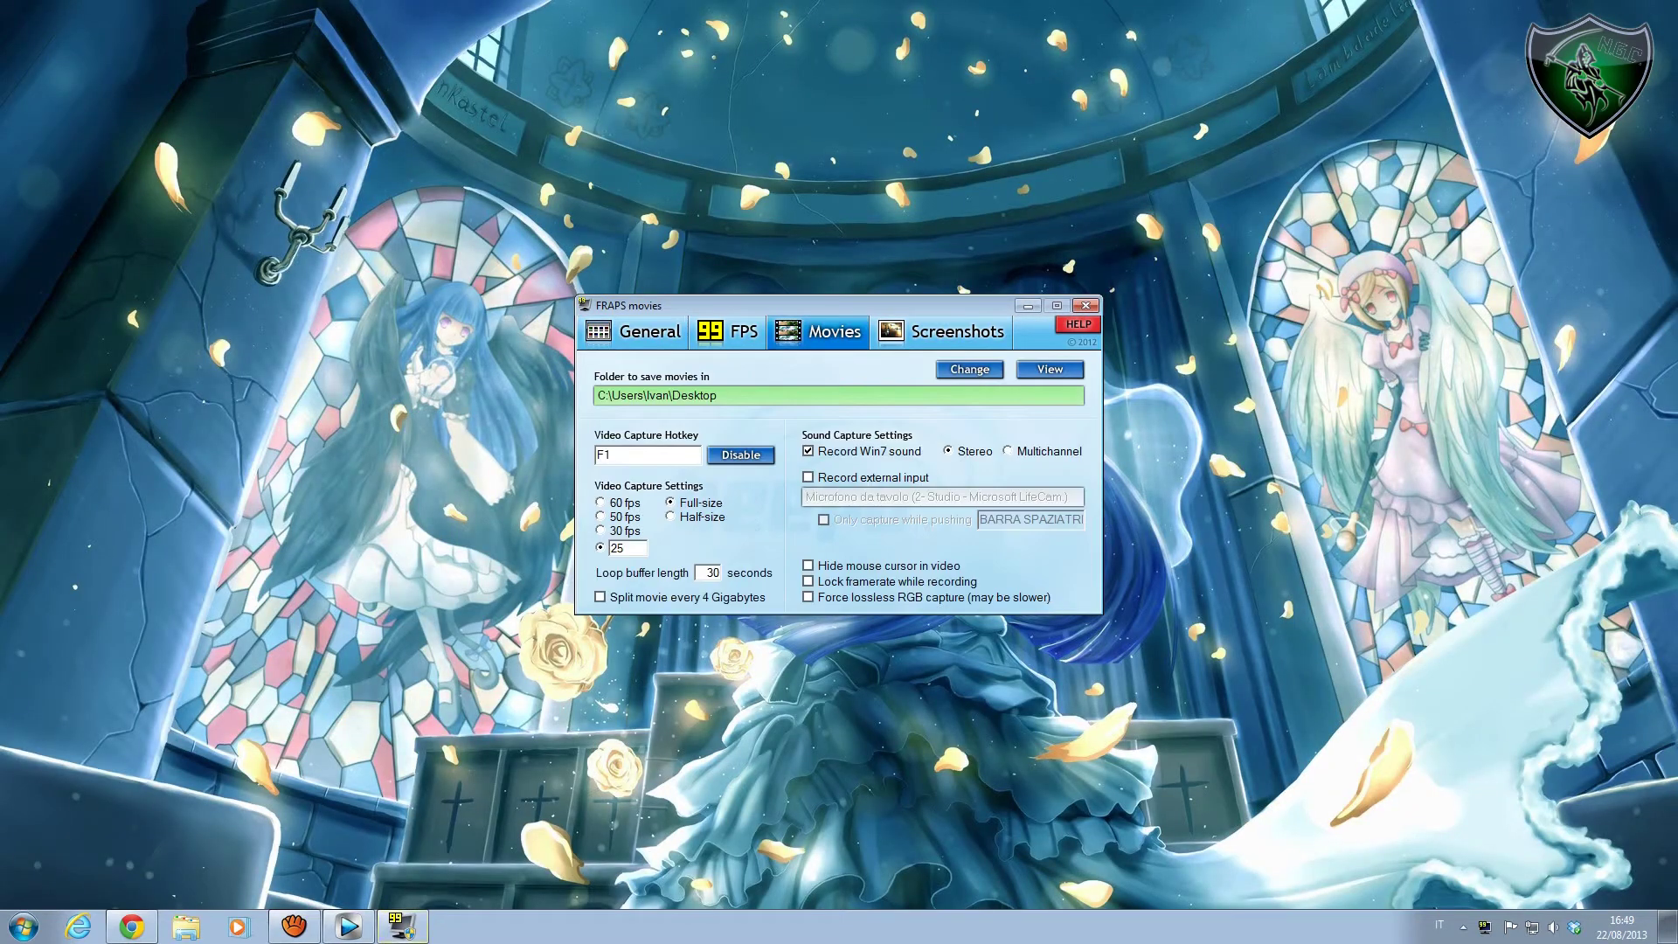
click(624, 531)
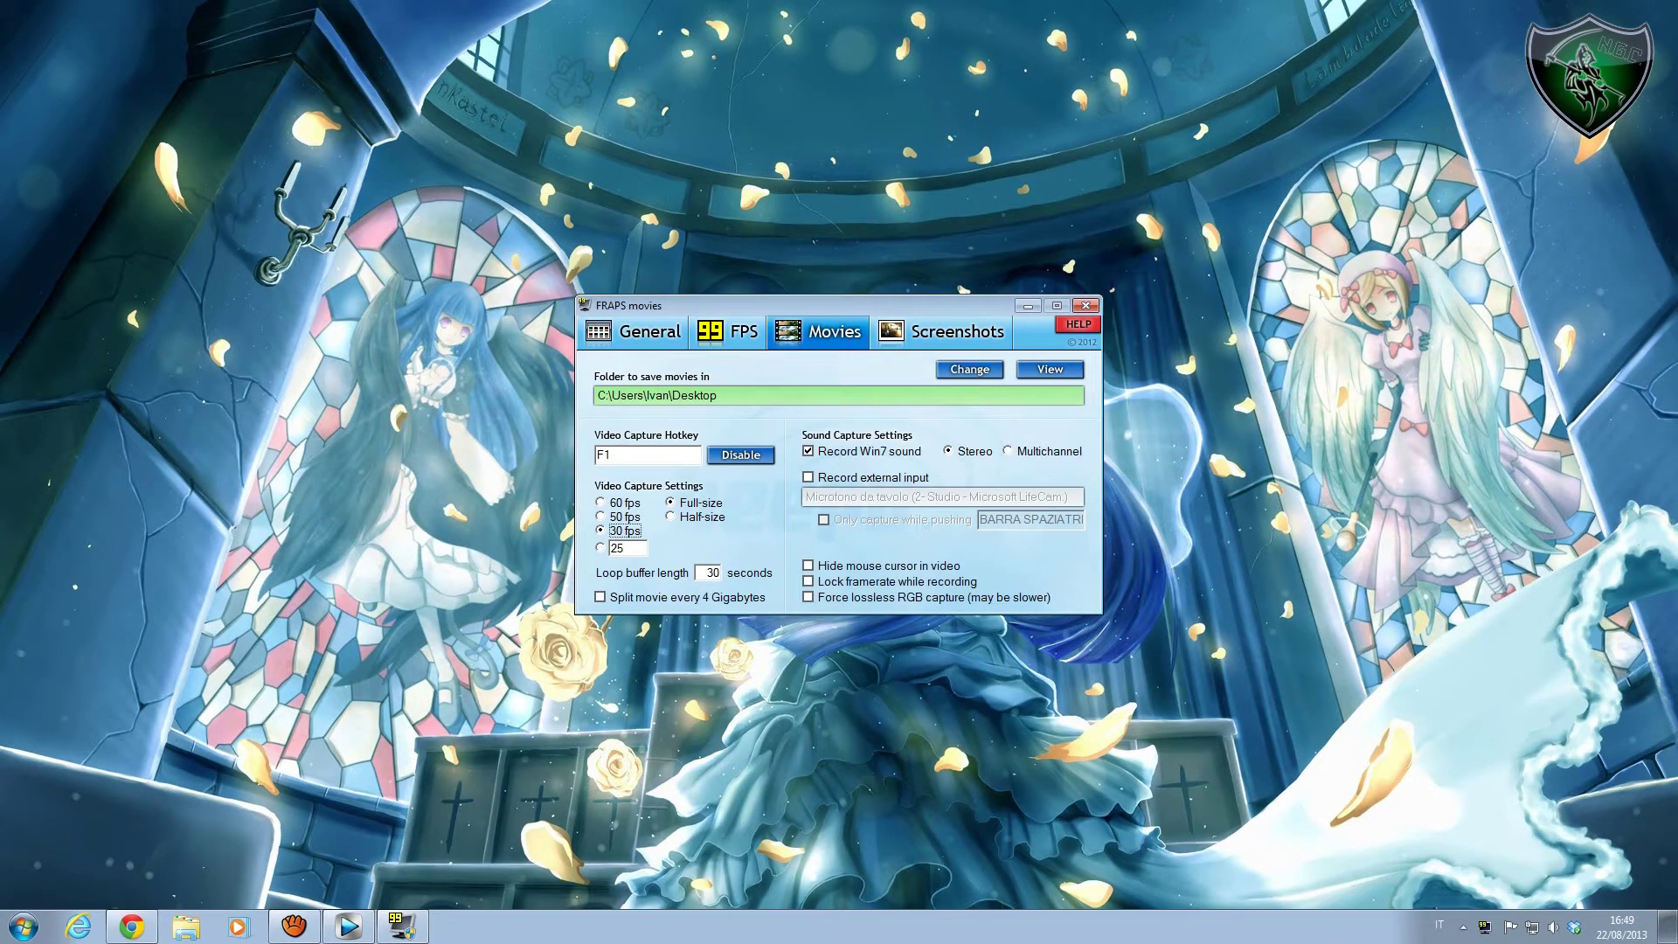